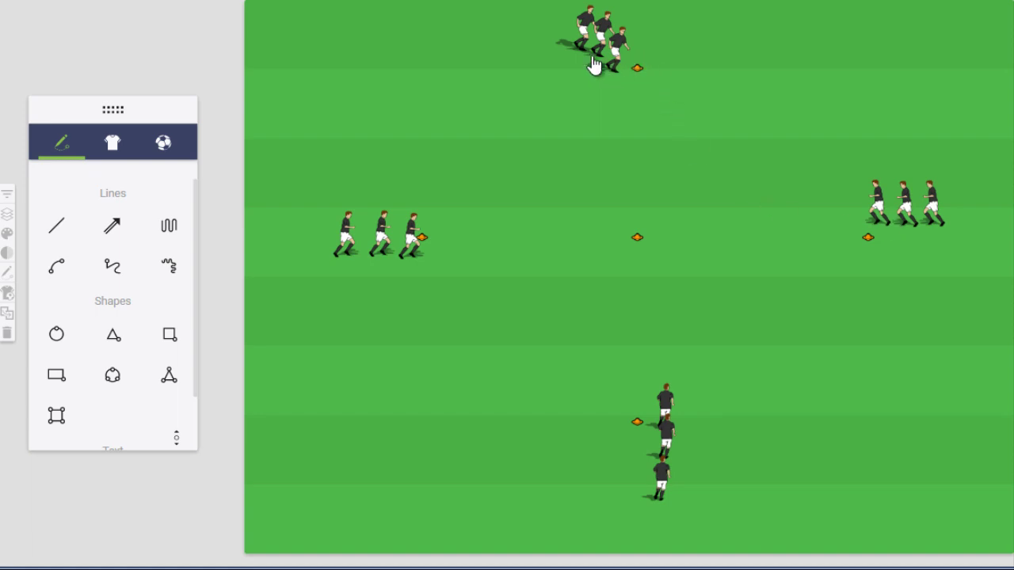
Draw a curved run arrow from the bottom player group around the centre cone to the left player group.
left_click(66, 274)
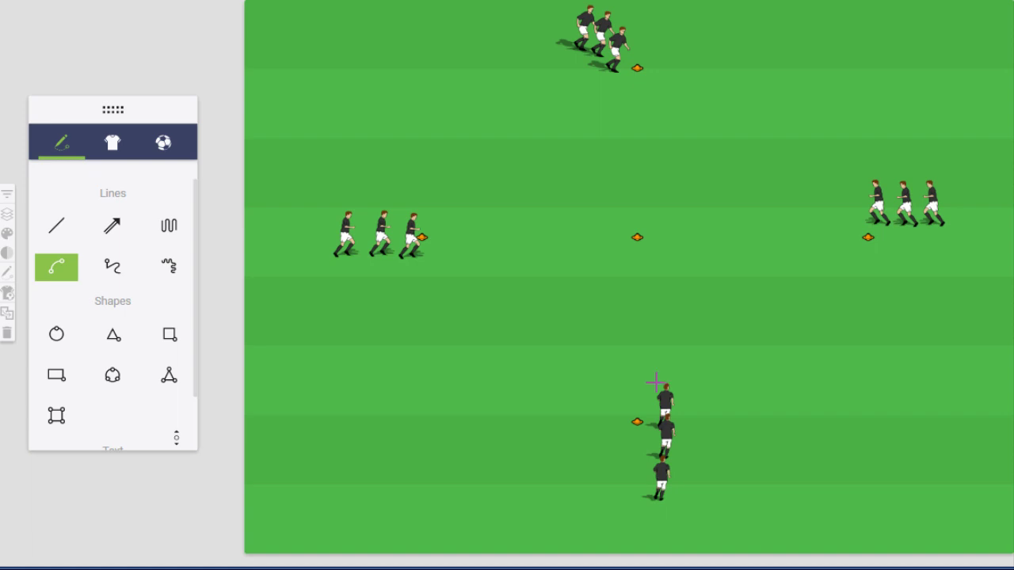
mouse_move(655, 383)
left_mouse_down()
mouse_move(658, 266)
mouse_move(584, 211)
mouse_move(455, 219)
left_mouse_up()
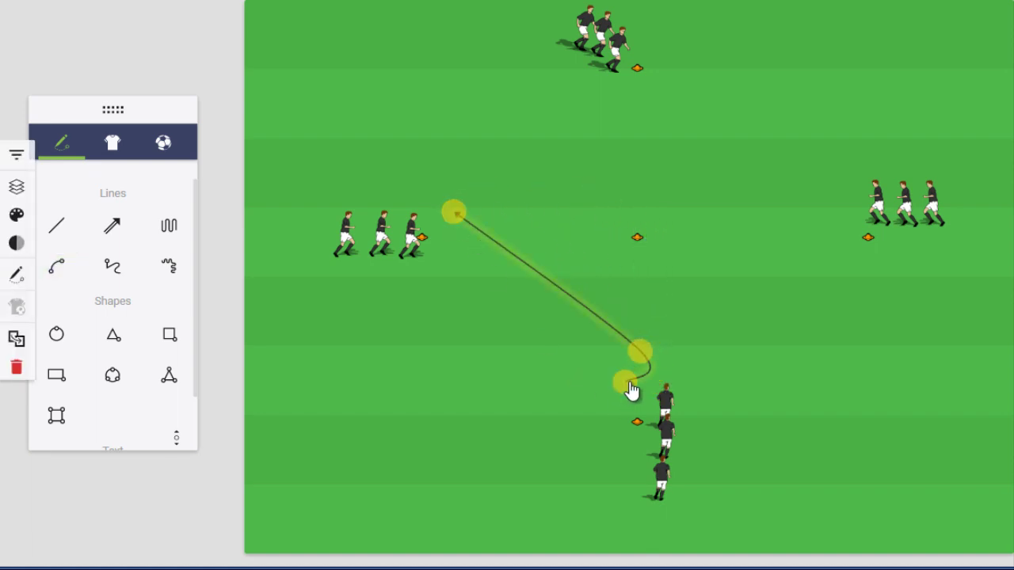
left_click_drag(634, 389, 657, 389)
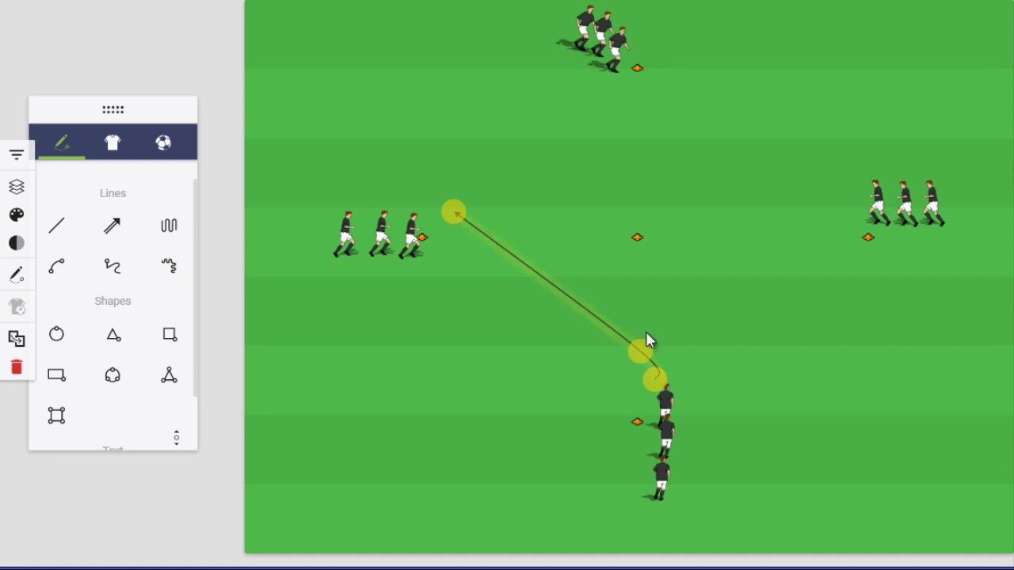
left_click_drag(640, 350, 642, 224)
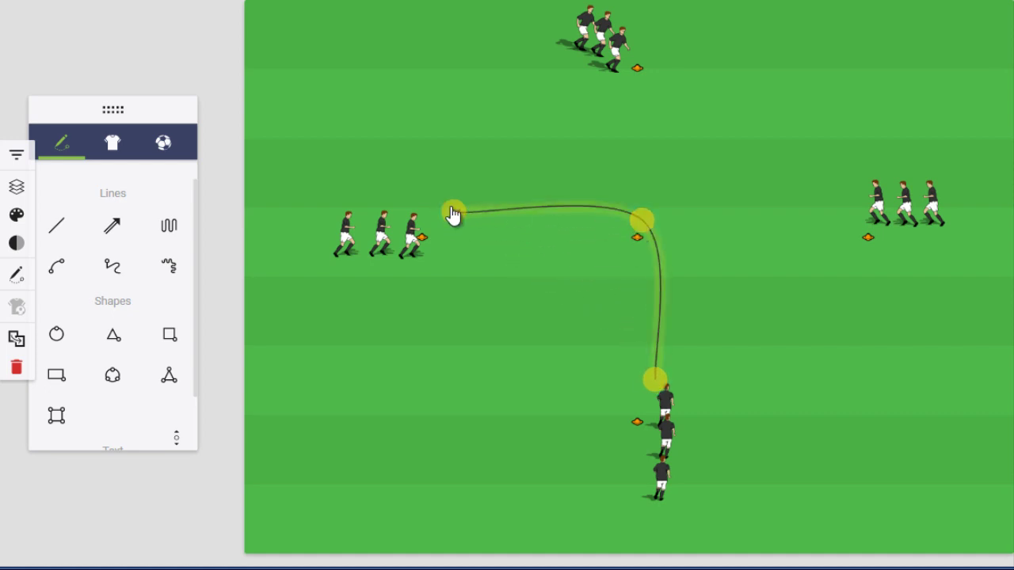
Draw a curved run arrow from the top player group around the centre cone to the right-hand cone.
left_click(57, 267)
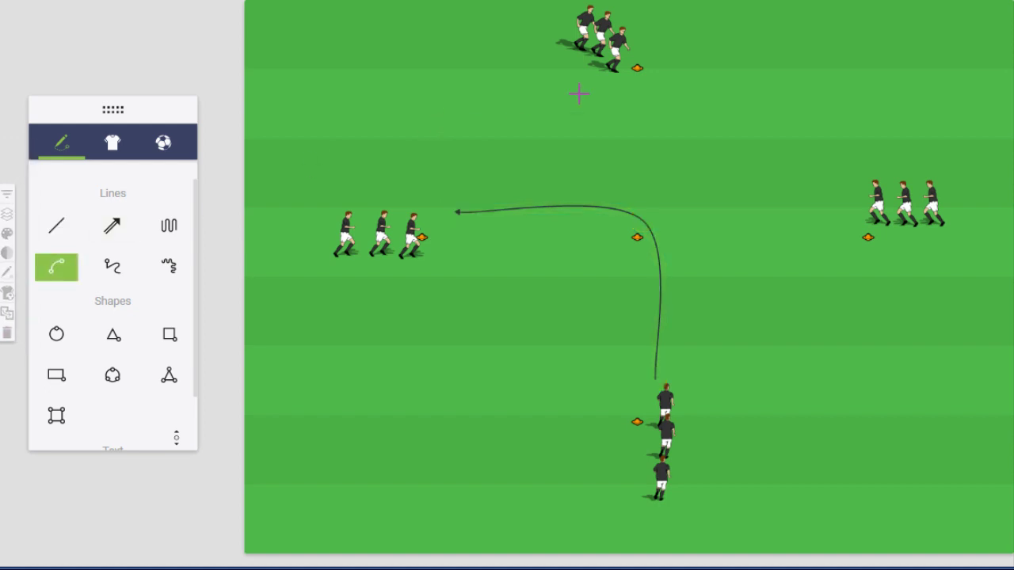
mouse_move(615, 84)
left_mouse_down()
mouse_move(607, 141)
mouse_move(623, 260)
mouse_move(846, 290)
mouse_move(904, 252)
left_mouse_up()
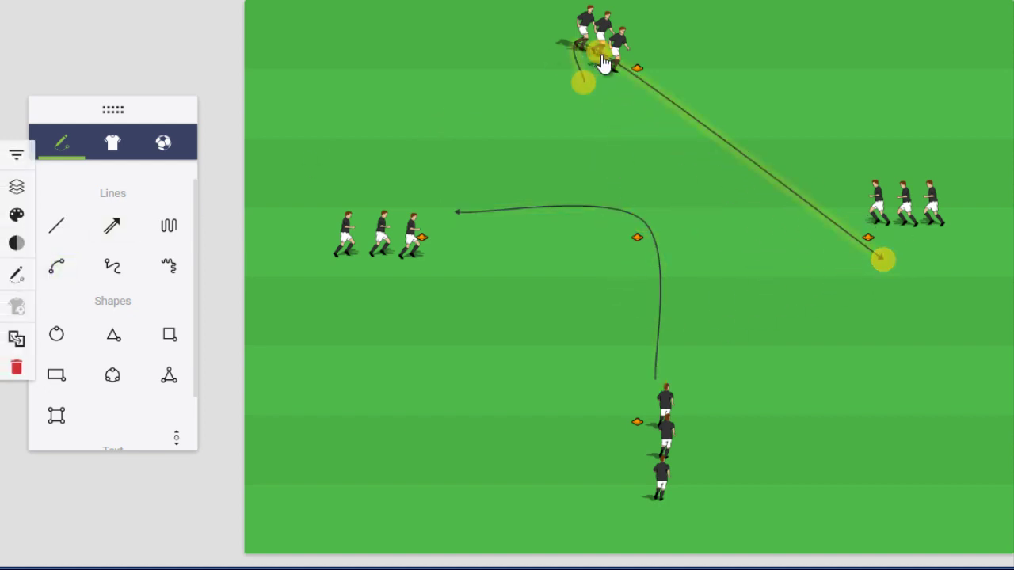
left_click_drag(598, 51, 636, 265)
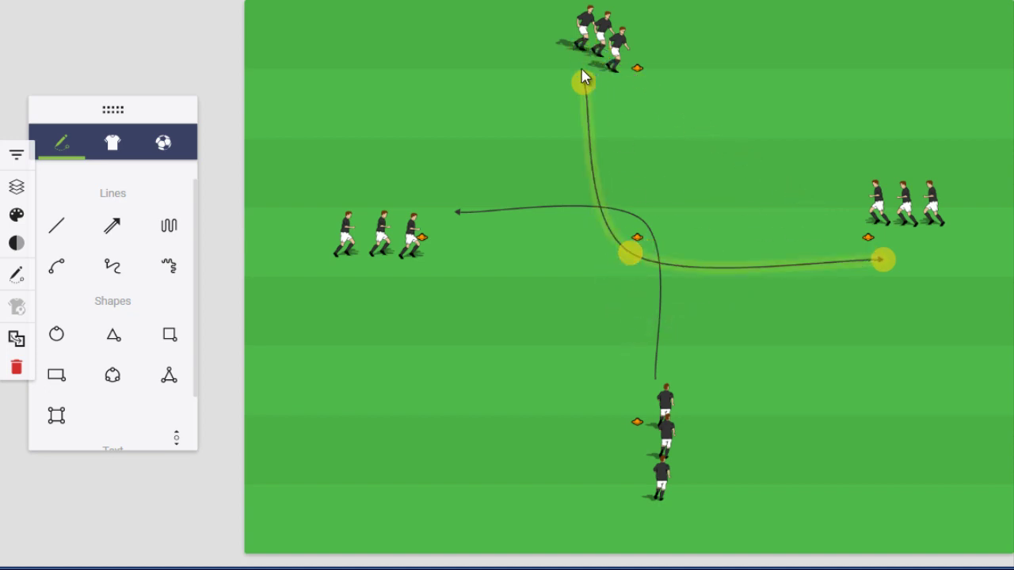
left_click_drag(600, 82, 614, 90)
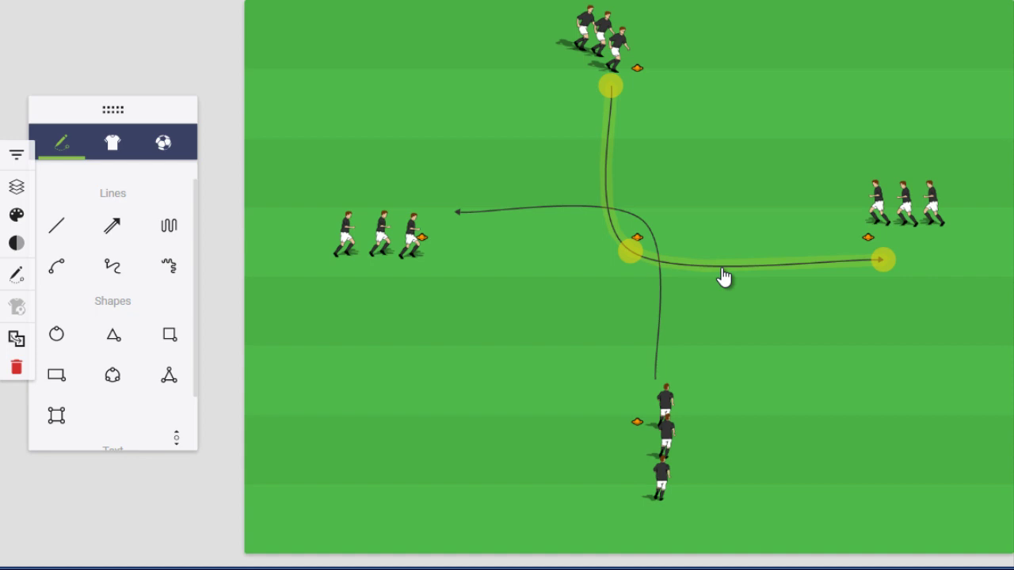
Delete both curved run arrows from the pitch.
key("Delete")
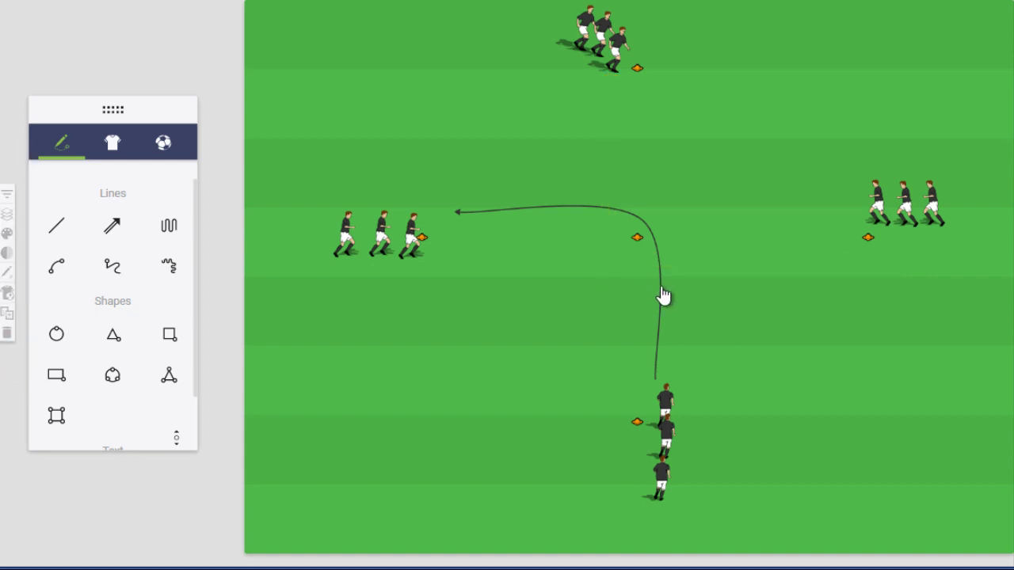
left_click(662, 294)
key("Delete")
Draw a curved run arrow from the left group's front player beneath and around the centre cone up to the top cone.
left_click(61, 269)
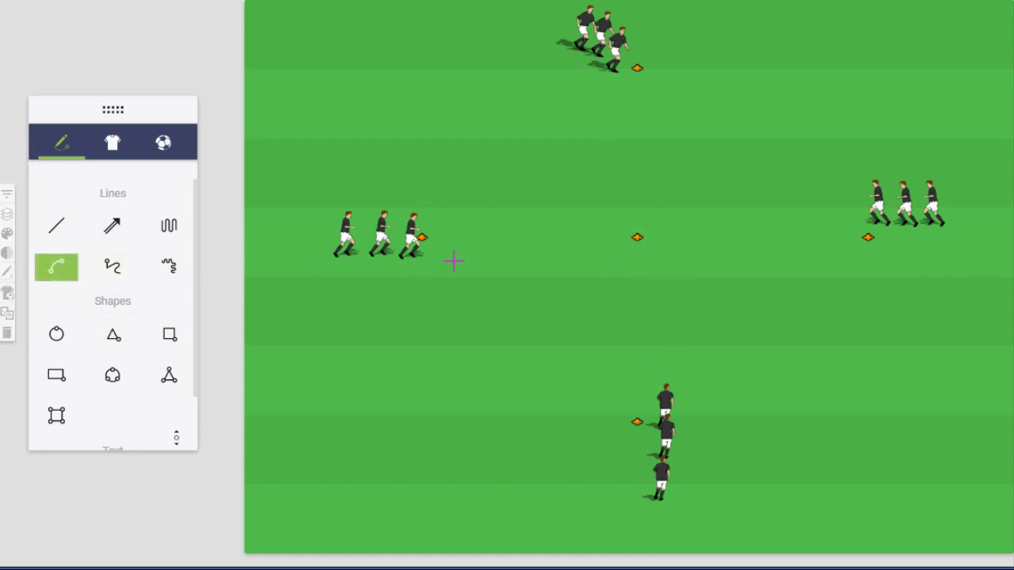
left_click_drag(391, 253, 404, 224)
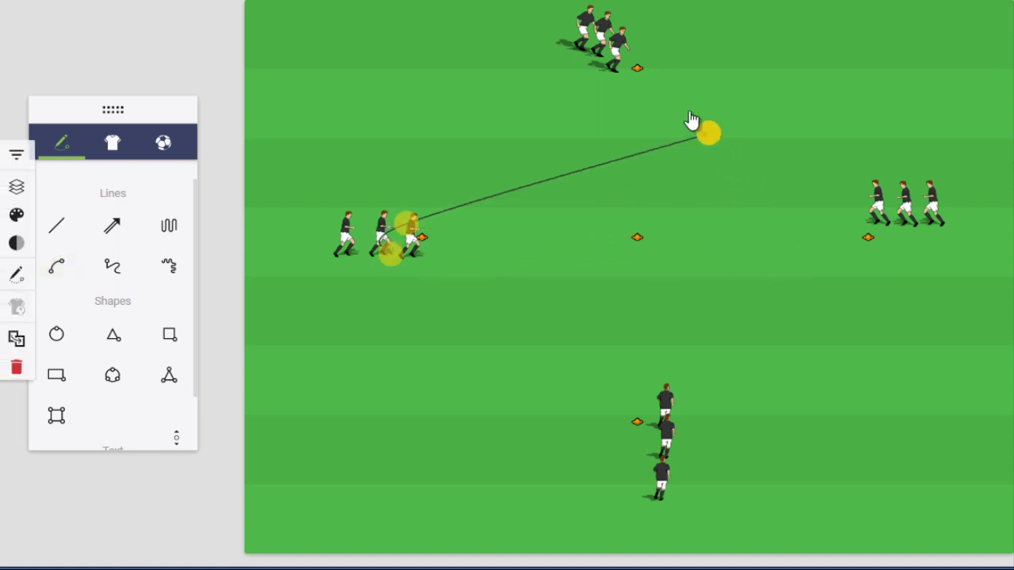
left_click(672, 74)
left_click_drag(430, 233, 657, 257)
left_click_drag(390, 253, 422, 252)
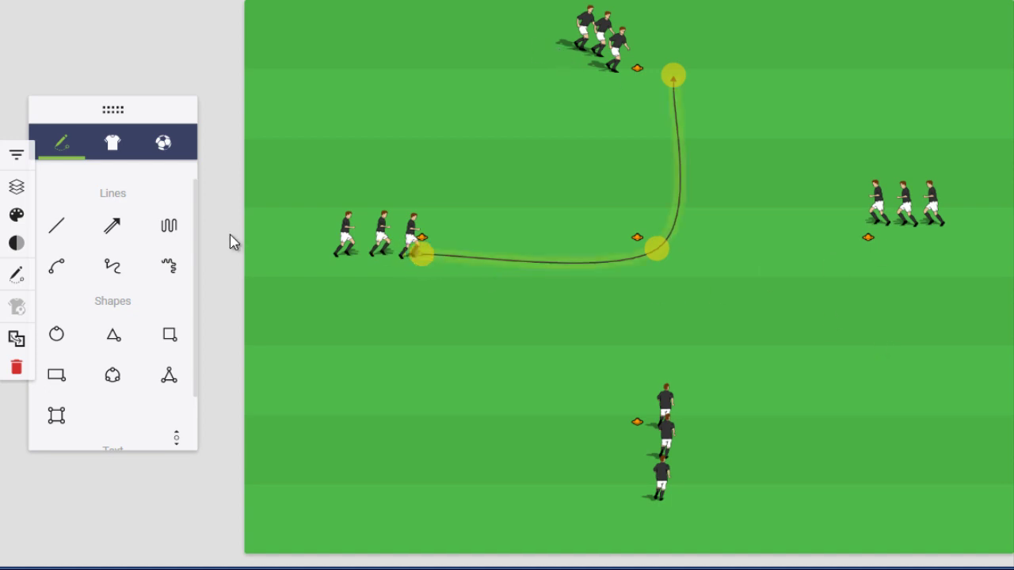
Draw a curved run arrow from the right player group over and around the centre cone down beside the bottom cone.
left_click(56, 267)
mouse_move(824, 223)
left_mouse_down()
mouse_move(851, 219)
mouse_move(626, 215)
mouse_move(588, 398)
mouse_move(596, 424)
left_mouse_up()
left_click_drag(845, 193, 615, 236)
left_click(758, 284)
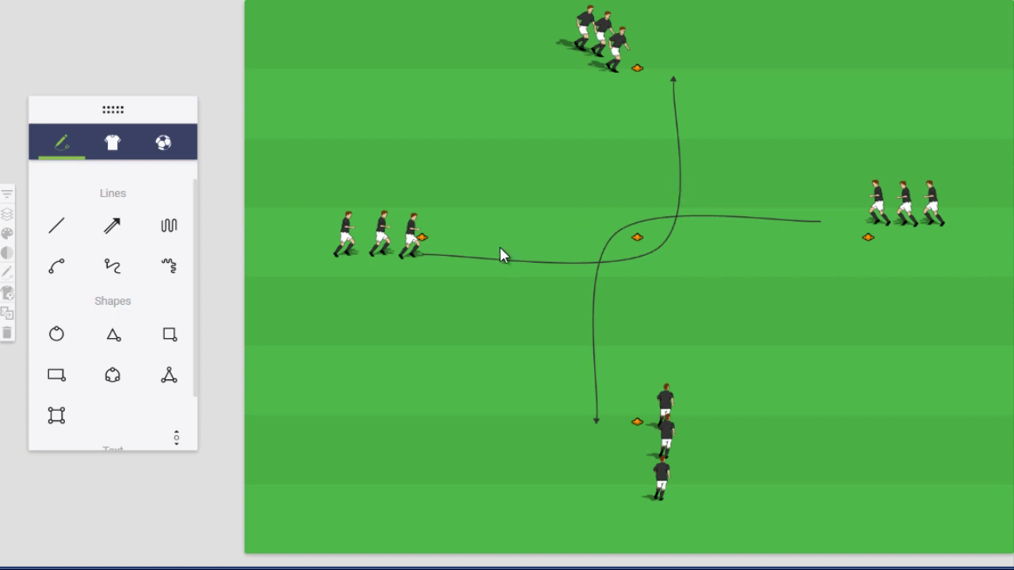
Draw a curved run arrow from the bottom group's front player up around the centre cone to the left group.
left_click(60, 269)
mouse_move(626, 380)
left_mouse_down()
mouse_move(660, 360)
mouse_move(502, 232)
mouse_move(459, 230)
mouse_move(453, 218)
left_mouse_up()
left_click_drag(646, 356, 649, 205)
left_click_drag(630, 388, 666, 371)
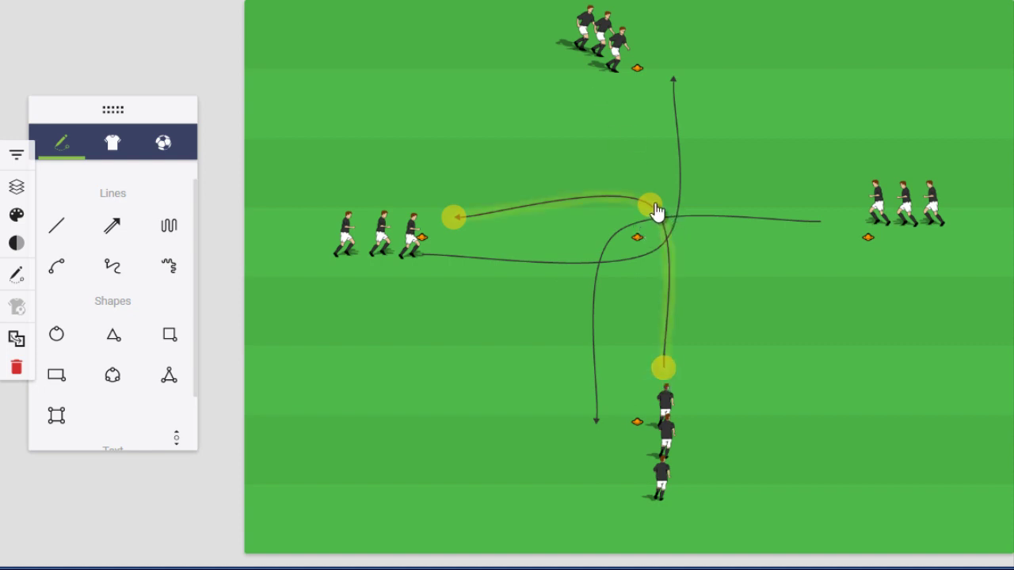
left_click_drag(656, 213, 660, 231)
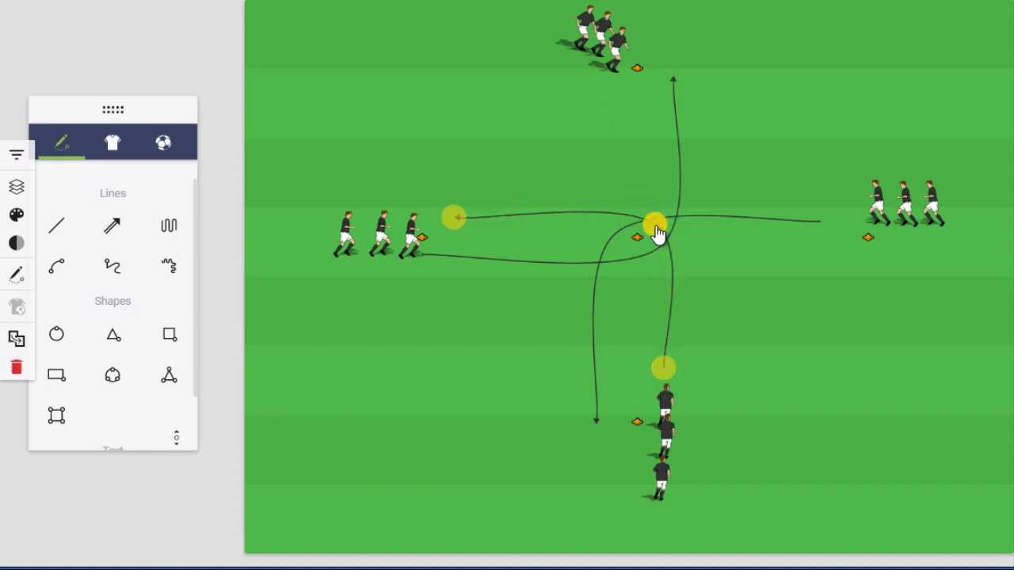
Draw a curved run arrow from the top group's front player down around the centre cone to just below the right-hand cone.
left_click(55, 266)
mouse_move(598, 51)
left_mouse_down()
mouse_move(615, 95)
mouse_move(875, 335)
mouse_move(871, 264)
left_mouse_up()
left_click_drag(599, 53, 636, 267)
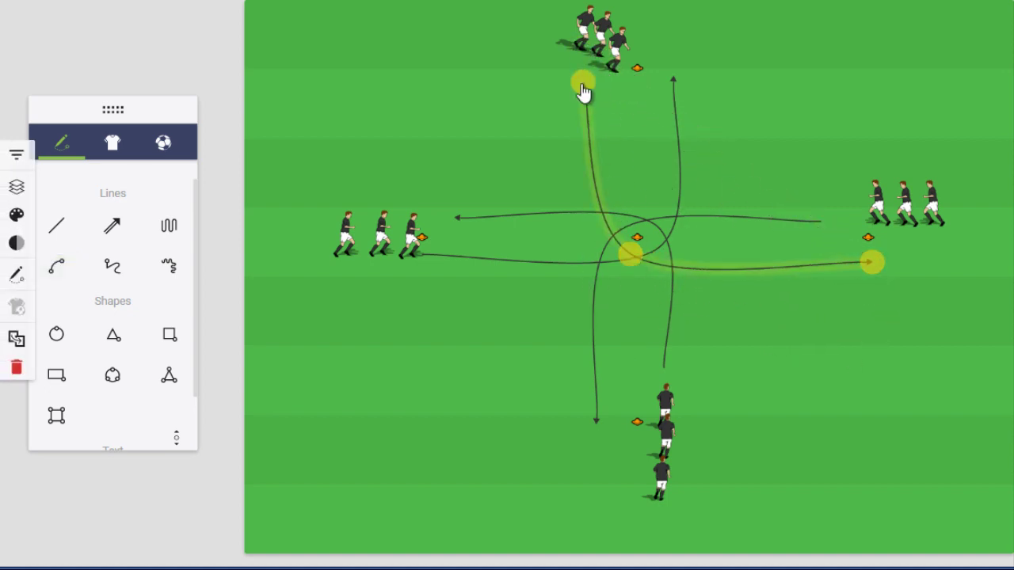
left_click_drag(582, 86, 616, 85)
left_click(513, 95)
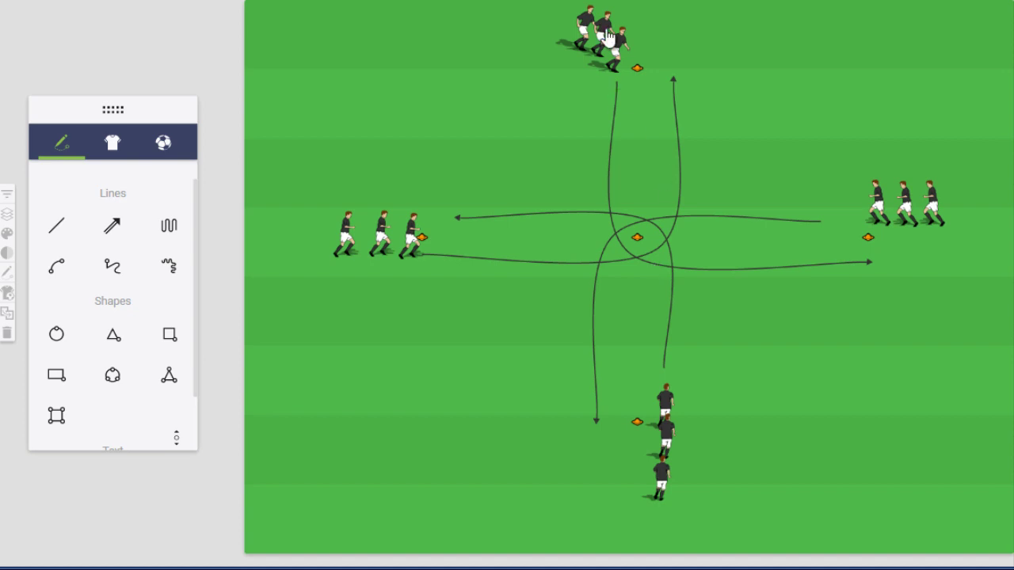
Delete all four curved run arrows, leaving only the players and cones on the pitch.
left_click(666, 378)
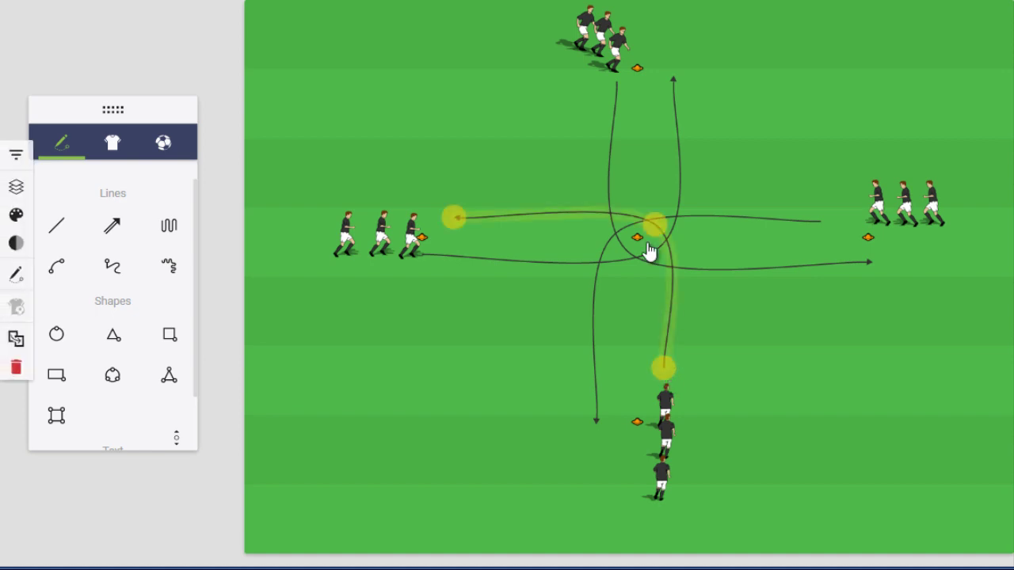
left_click(594, 348)
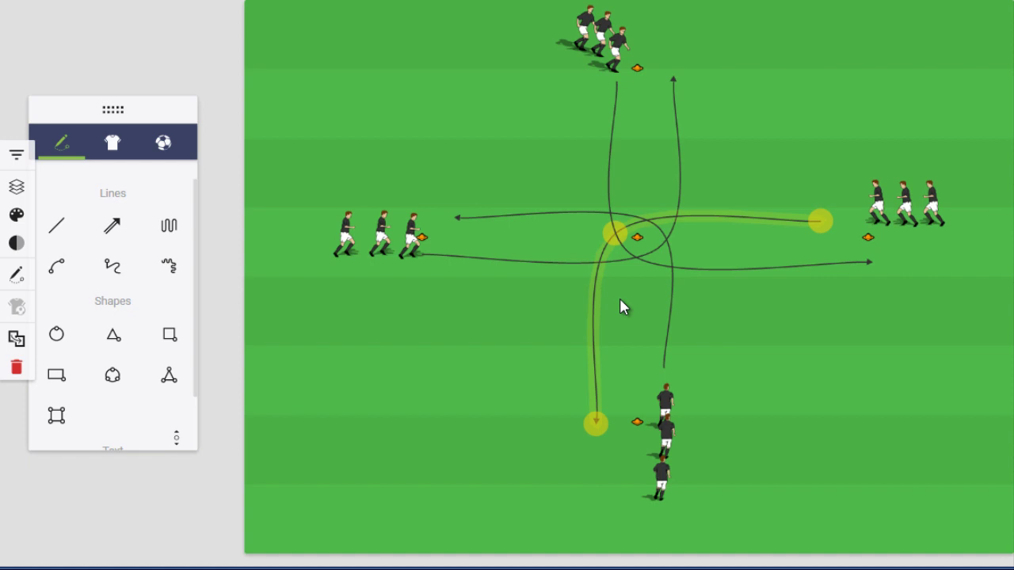
key("Delete")
left_click(647, 256)
key("Delete")
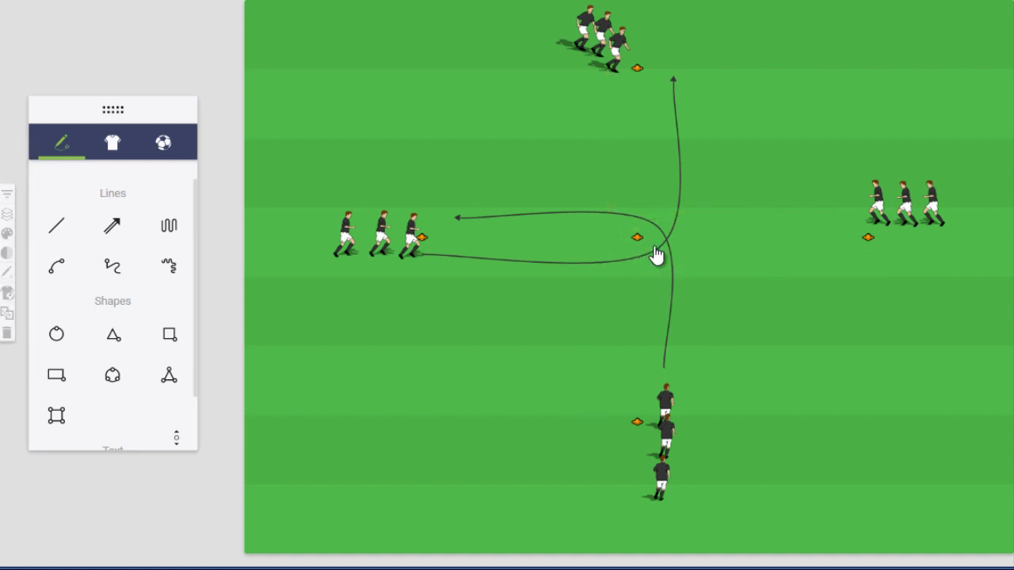
left_click(657, 255)
key("Delete")
left_click(667, 258)
key("Delete")
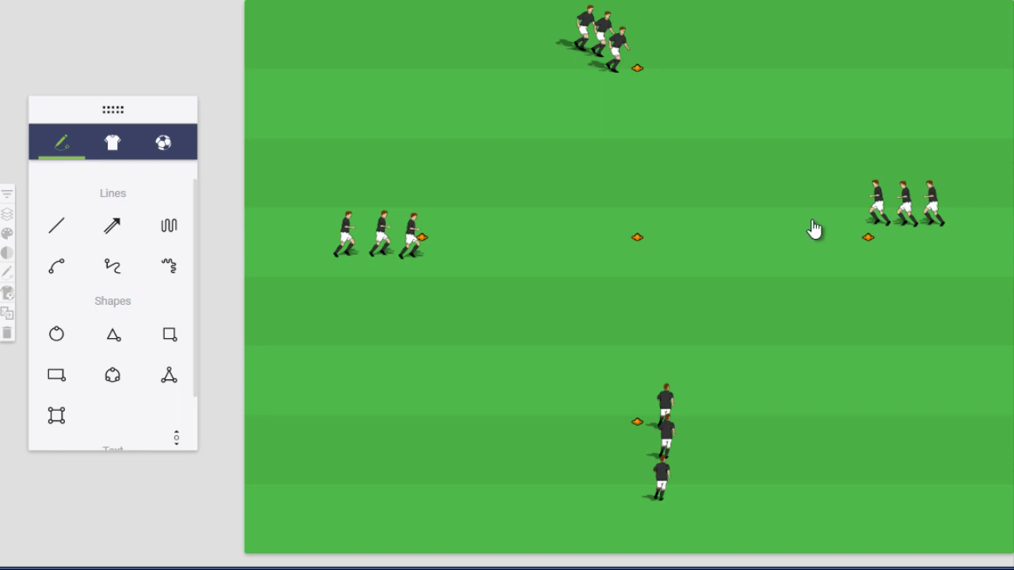
Move the left group's front player to the centre cone and back to the left cone to demonstrate the run.
left_click(415, 230)
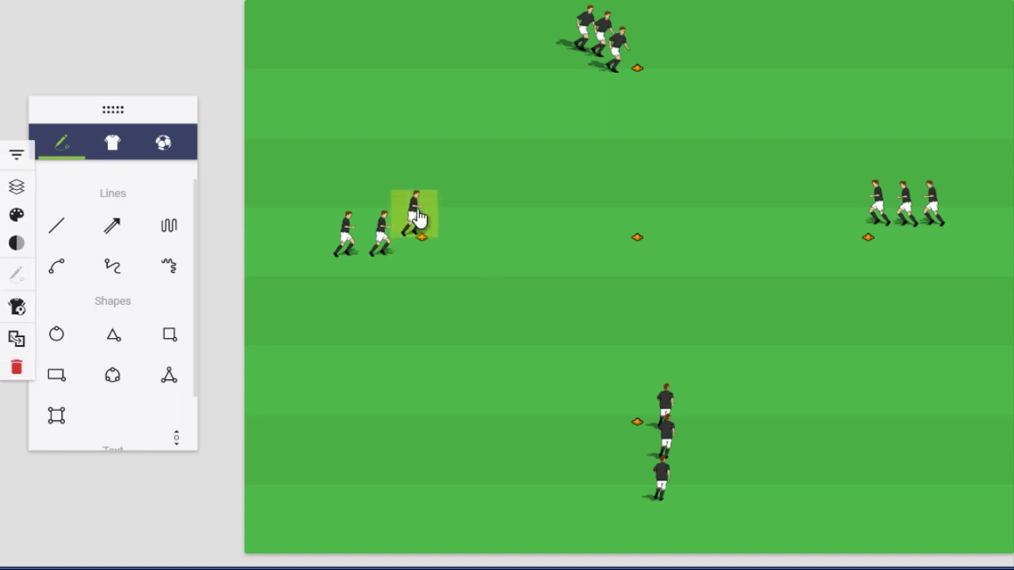
left_click_drag(415, 230, 641, 219)
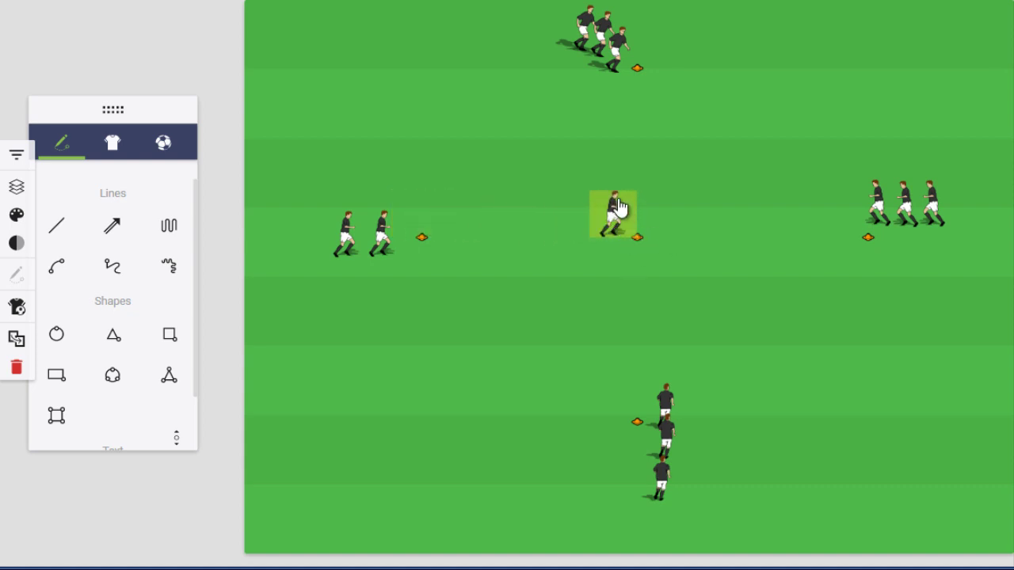
left_click_drag(617, 223, 414, 244)
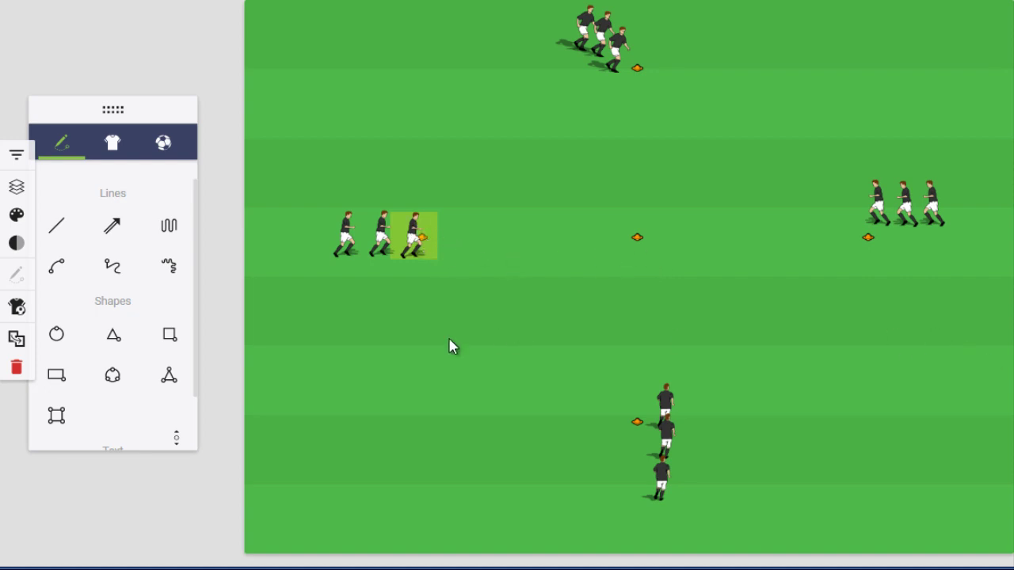
Draw a straight run arrow from the left group's front player past the centre cone, with a short return arrow beneath its end.
left_click(66, 238)
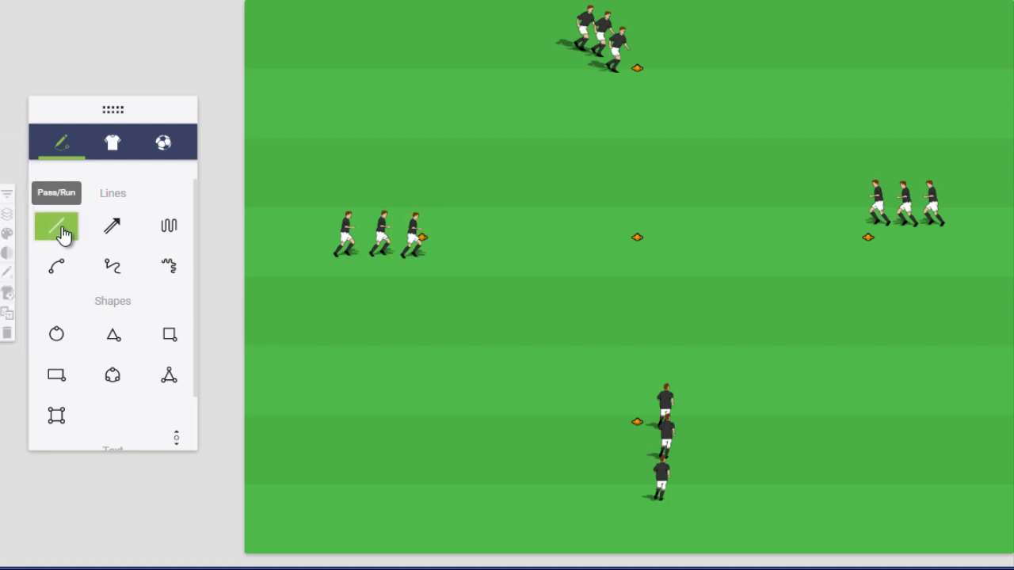
left_click_drag(420, 260, 700, 265)
left_click(684, 266)
left_click(56, 226)
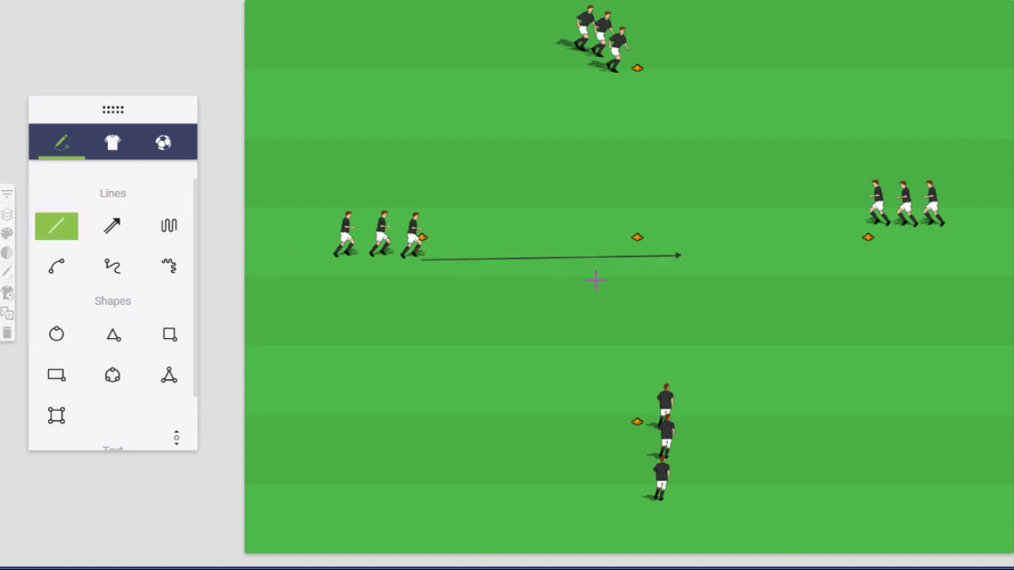
left_click(664, 273)
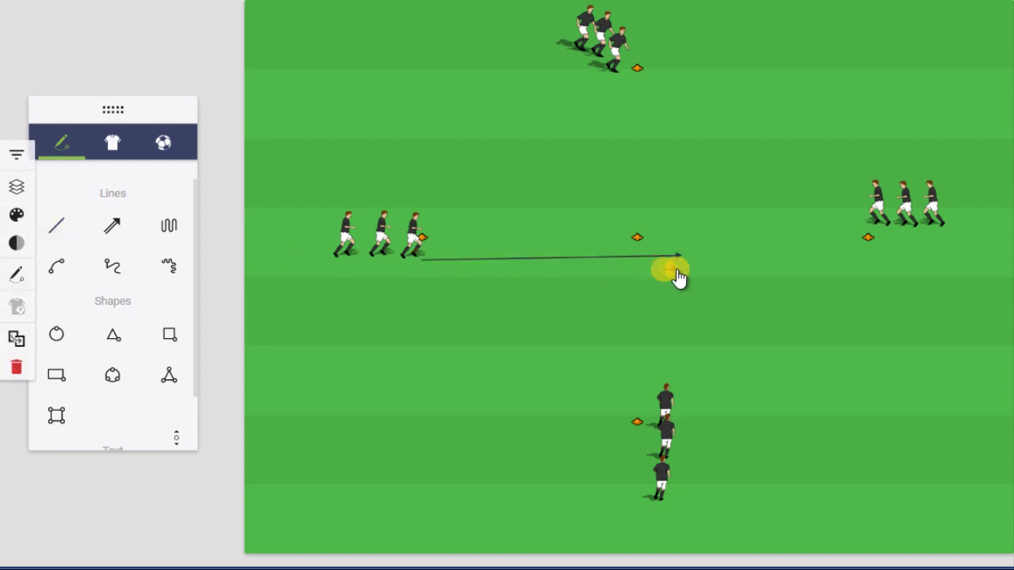
mouse_move(669, 270)
left_mouse_down()
mouse_move(610, 261)
mouse_move(620, 275)
mouse_move(674, 276)
left_mouse_up()
left_click(640, 301)
Draw a curved run arrow from the short return arrow's tip closely around the centre cone up to the top cone.
left_click(60, 267)
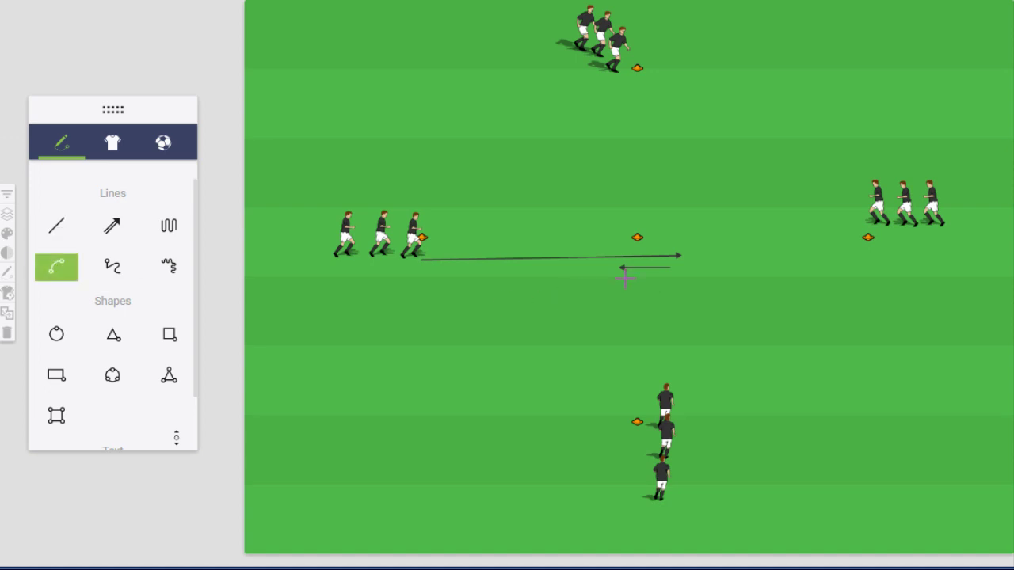
mouse_move(594, 262)
left_mouse_down()
mouse_move(704, 100)
mouse_move(645, 76)
left_mouse_up()
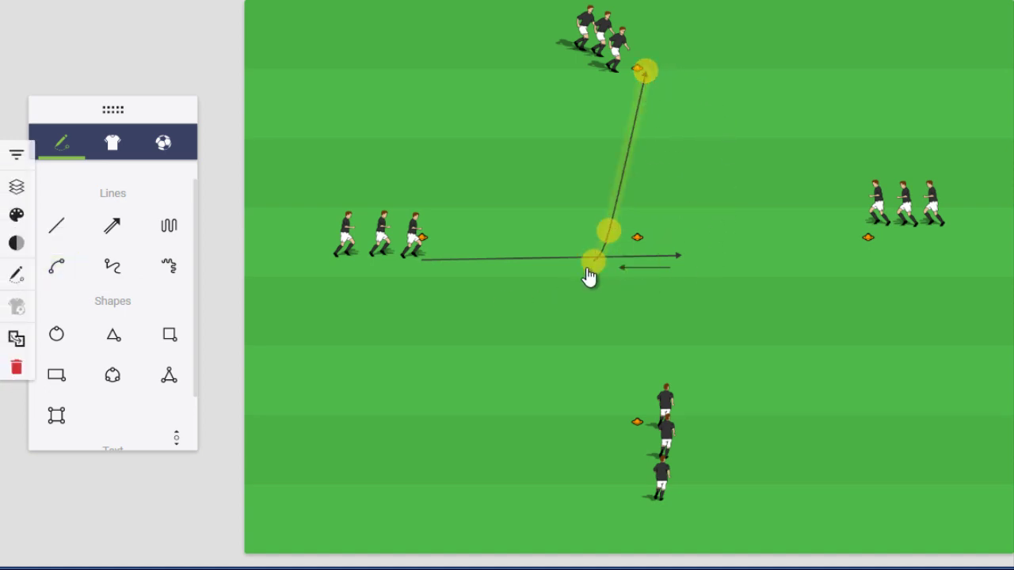
left_click_drag(621, 234, 672, 231)
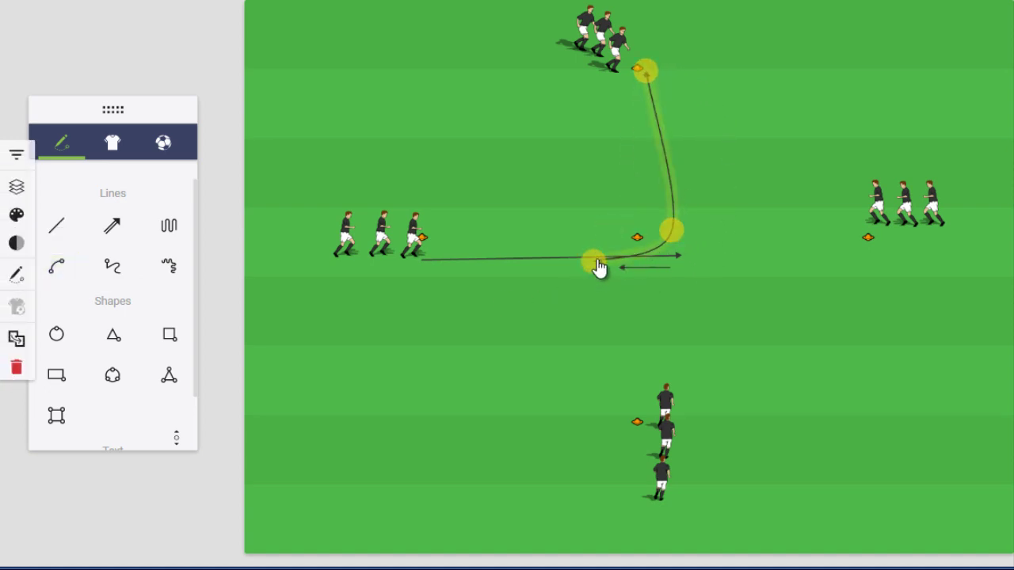
left_click_drag(594, 264, 612, 266)
left_click(748, 275)
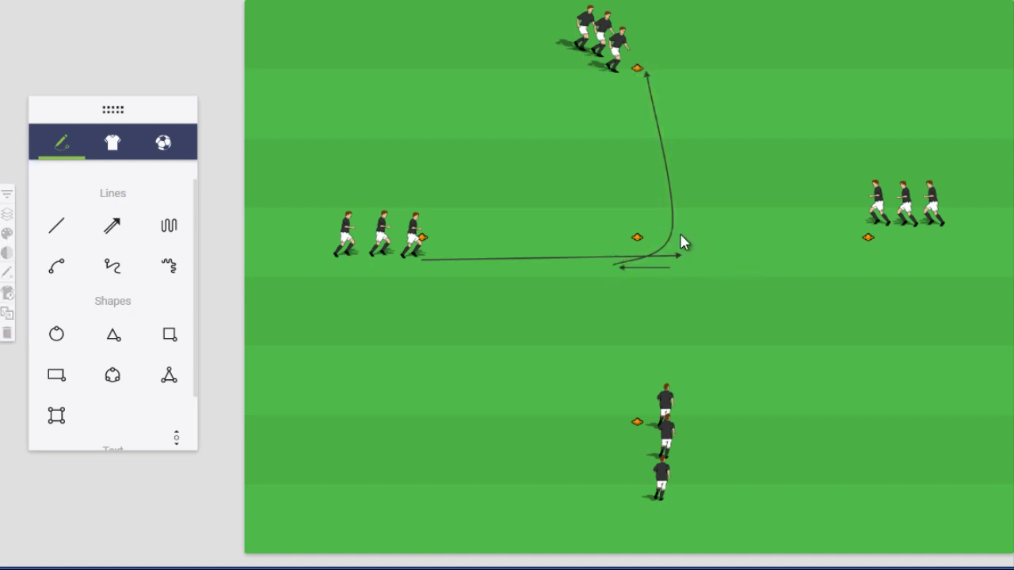
left_click(672, 238)
left_click_drag(672, 238, 650, 229)
left_click(721, 237)
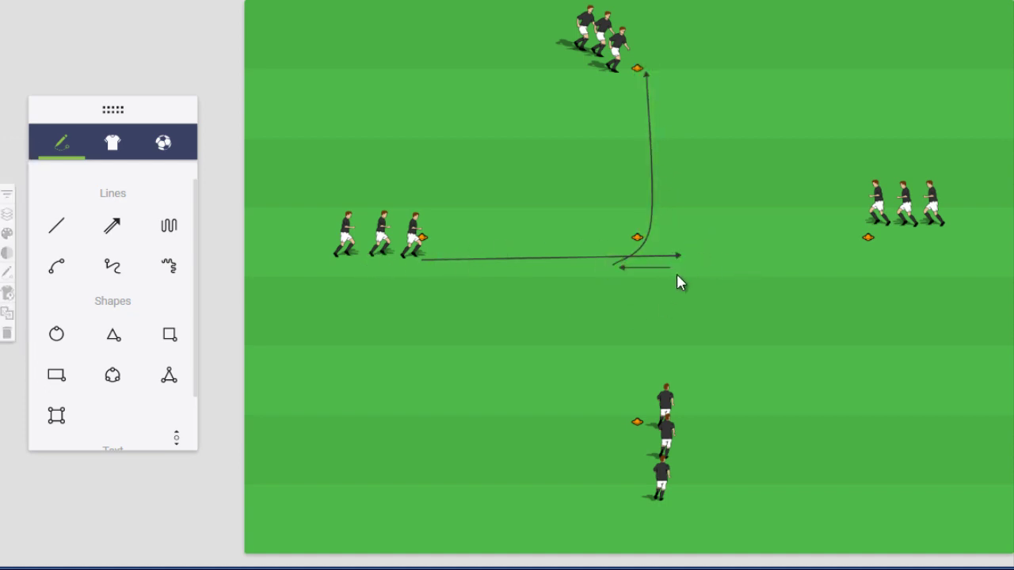
Draw a straight run arrow from the right group past the centre cone, with a short return arrow above its end.
left_click(56, 225)
left_click_drag(839, 221, 616, 226)
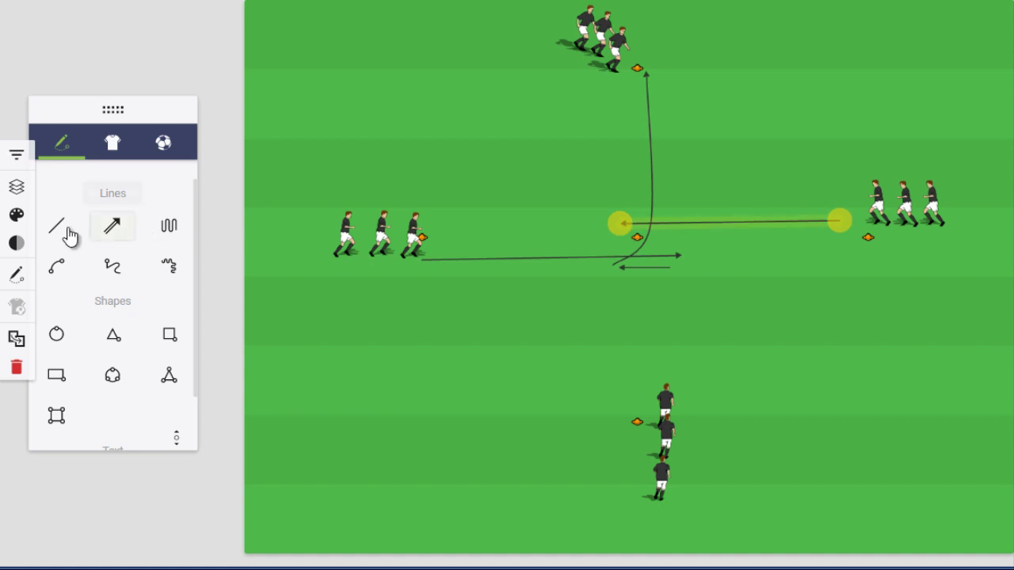
left_click(57, 226)
left_click(619, 211)
left_click_drag(677, 229, 672, 209)
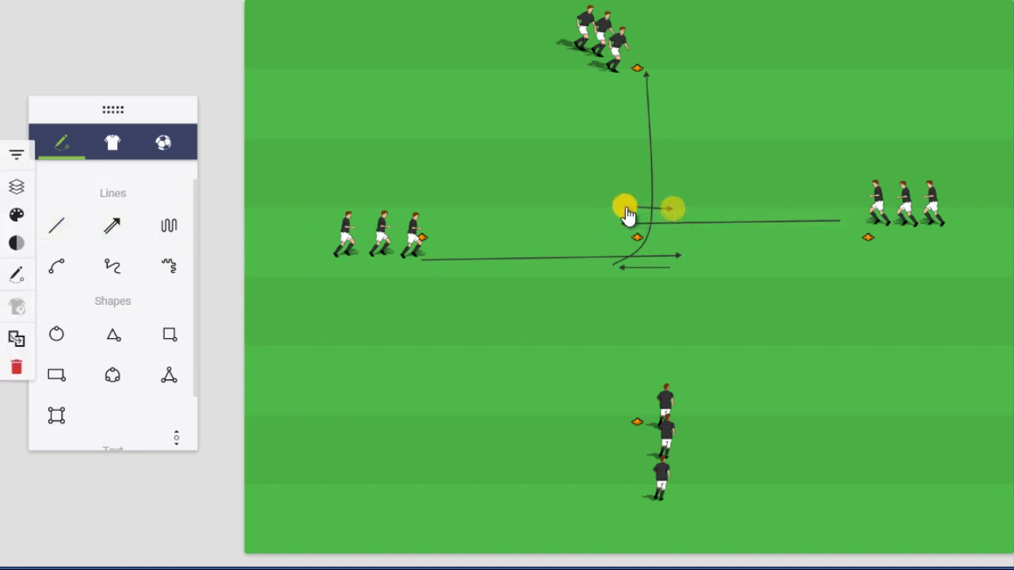
Draw a curved run arrow from the upper short return arrow's tip around the centre cone to the left cone.
left_click(56, 266)
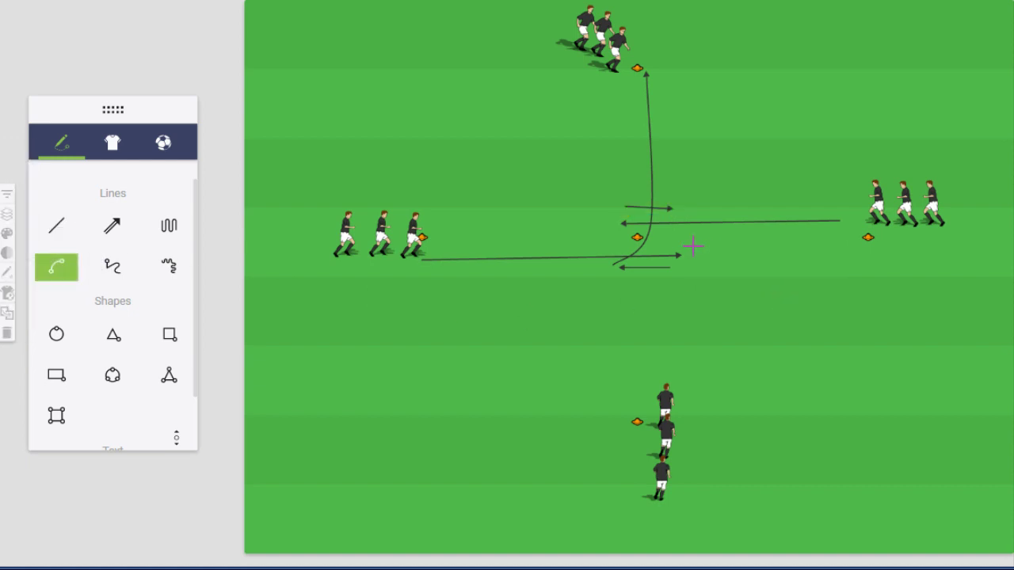
left_click(672, 215)
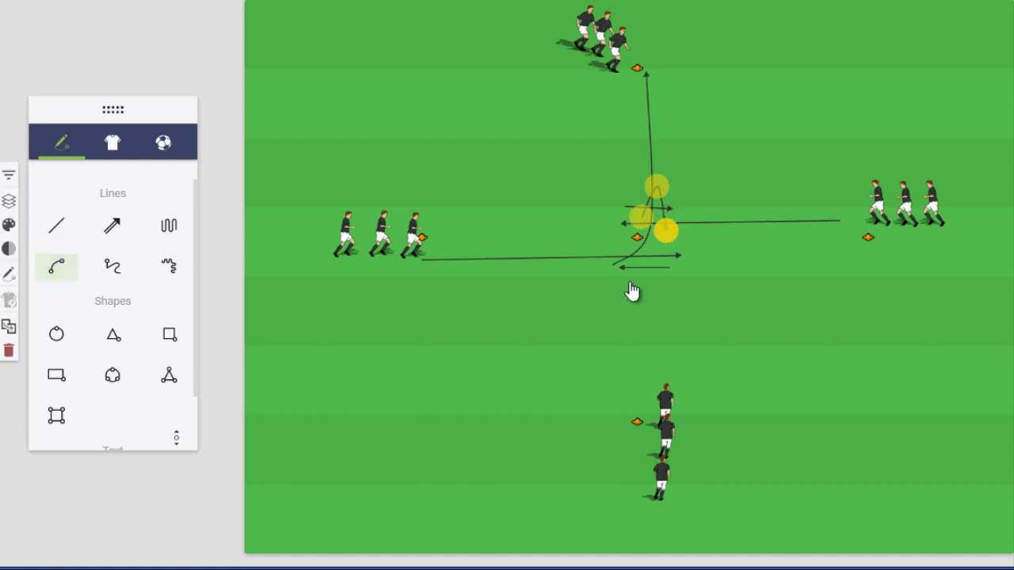
left_click_drag(666, 229, 407, 272)
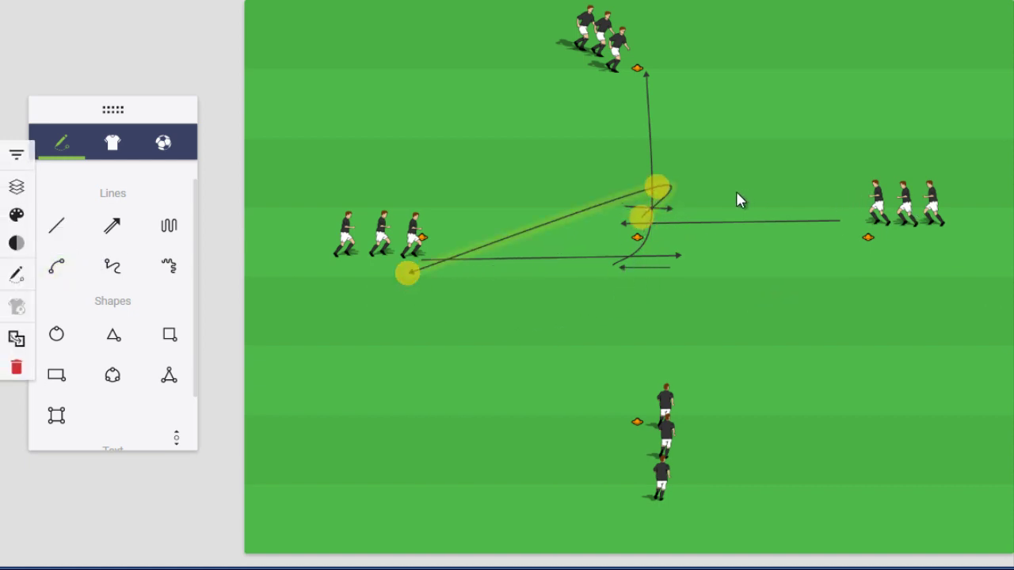
left_click_drag(656, 190, 646, 274)
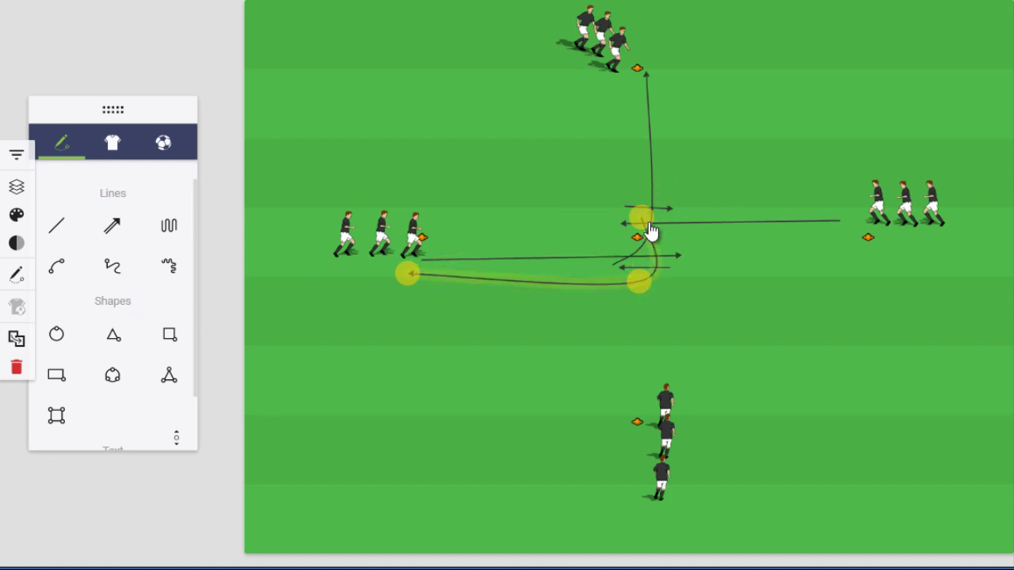
left_click_drag(643, 221, 678, 218)
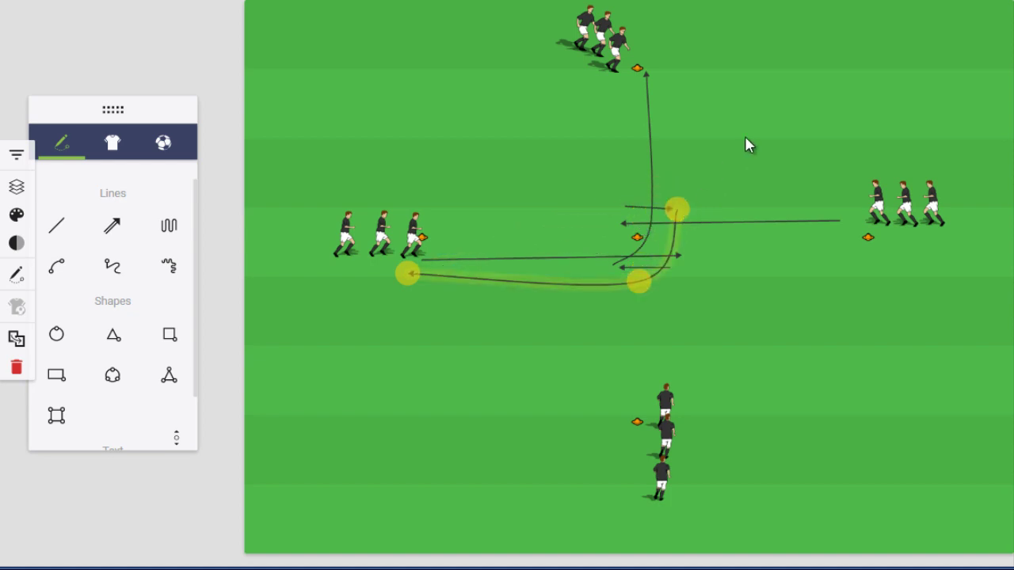
left_click(747, 145)
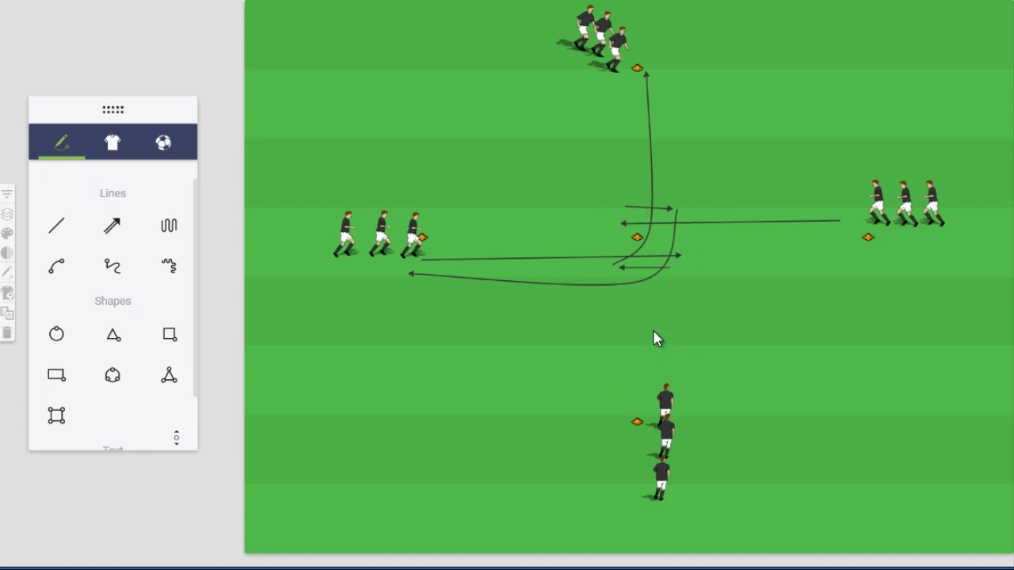
Delete all the straight and curved run arrows from the pitch, leaving only the players and cones.
left_click(648, 225)
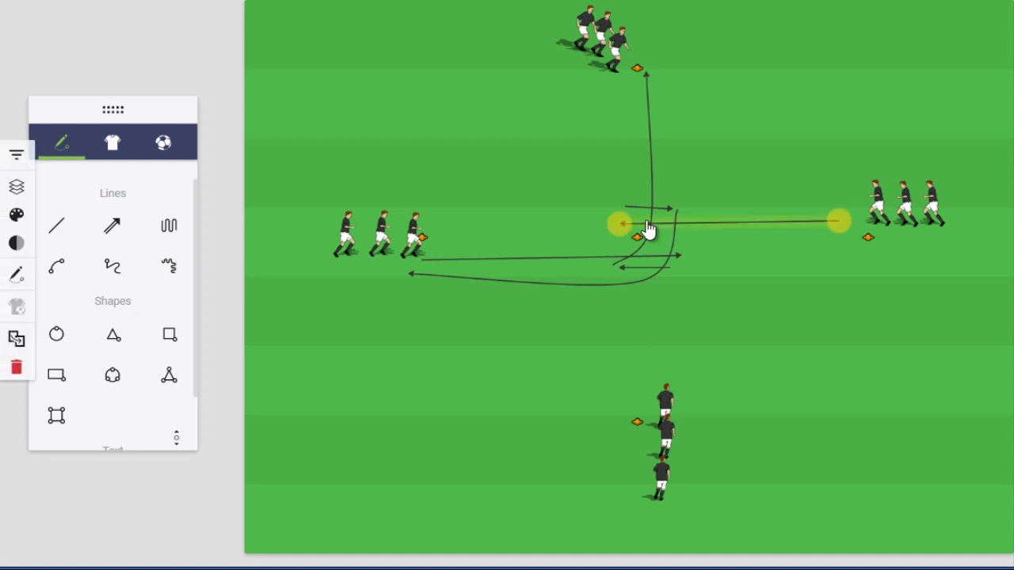
key("Delete")
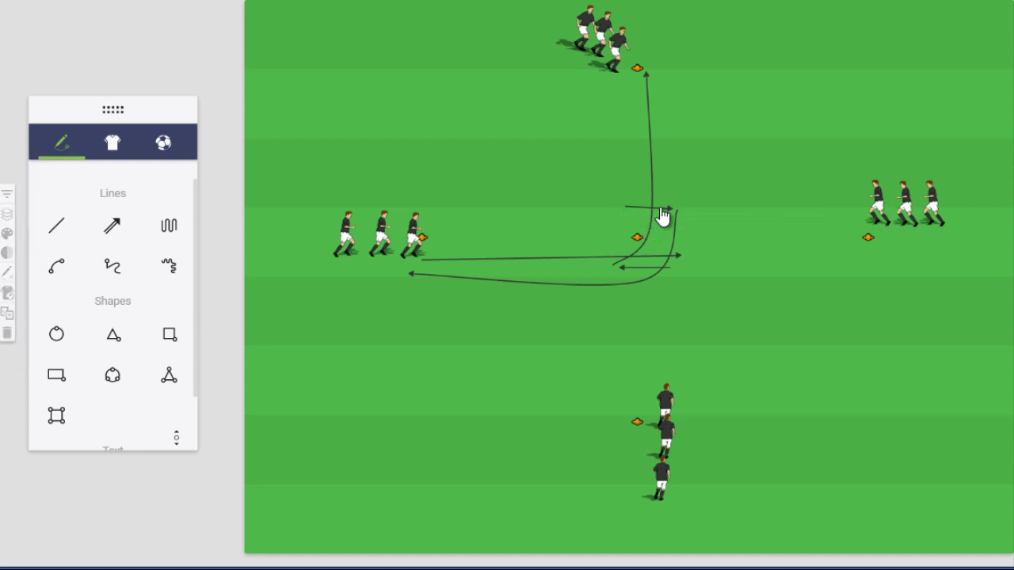
left_click(655, 223)
key("Delete")
left_click(674, 242)
key("Delete")
left_click(672, 258)
key("Delete")
left_click(668, 268)
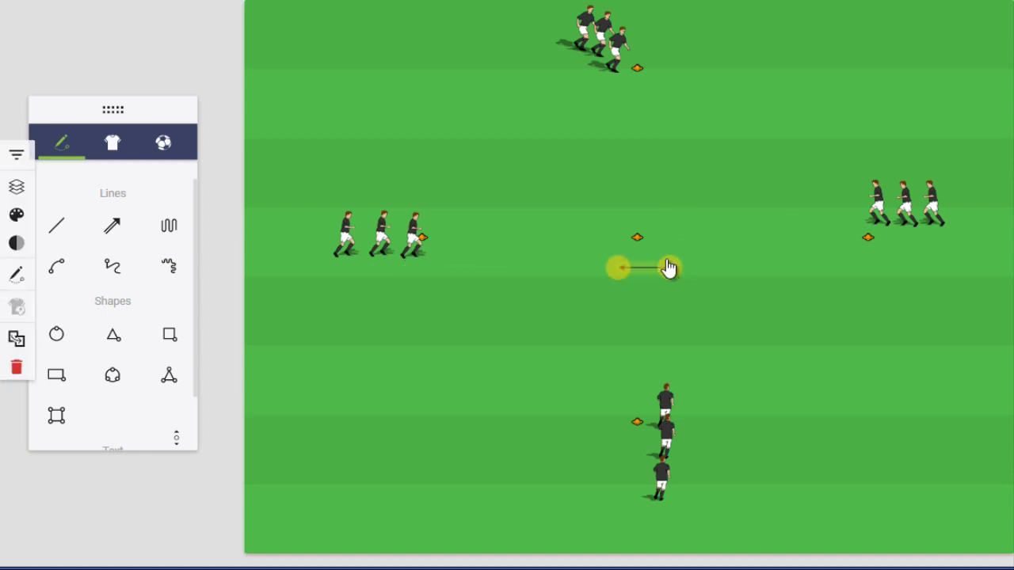
key("Delete")
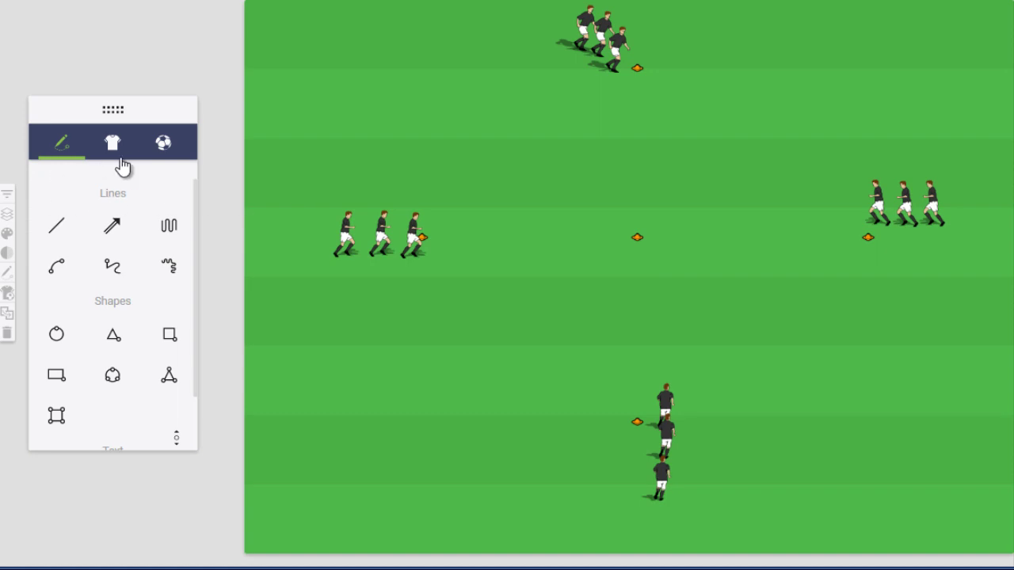
Place one single ball at the right group's front player and another at the left group's front player.
left_click(163, 142)
scroll(132, 280, "up", 5)
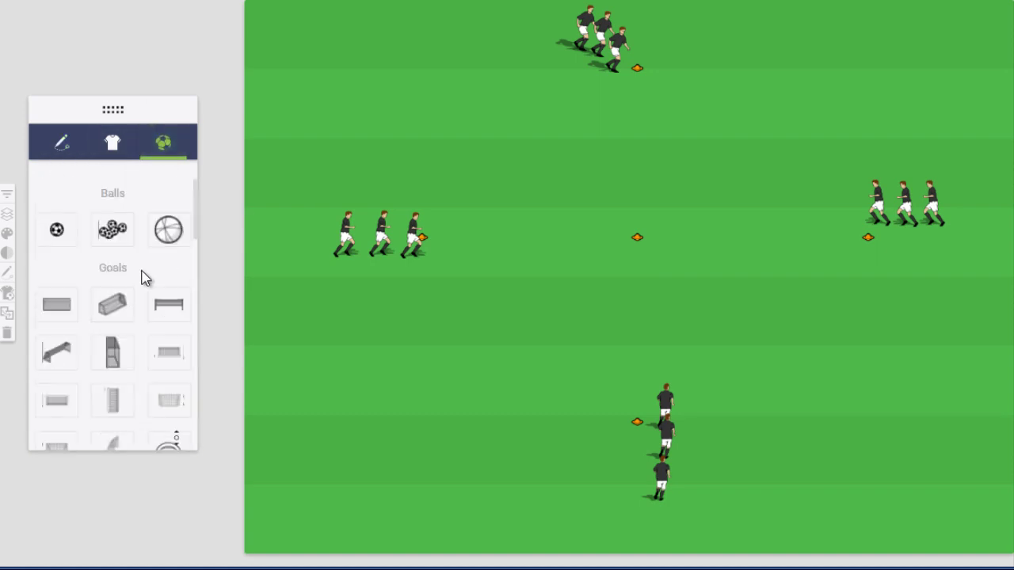
left_click(57, 230)
left_click(54, 231)
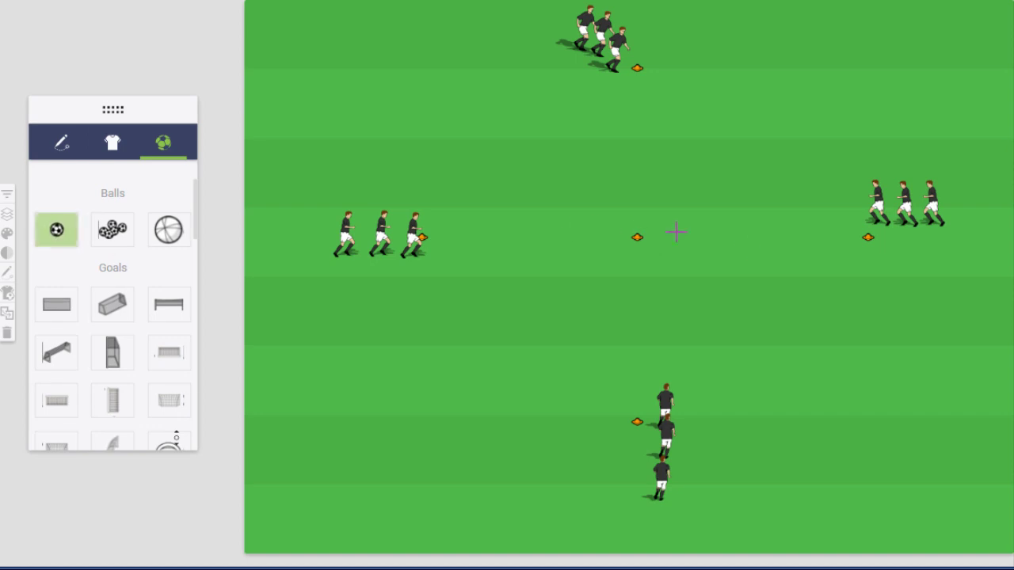
left_click(860, 224)
left_click_drag(862, 231, 859, 226)
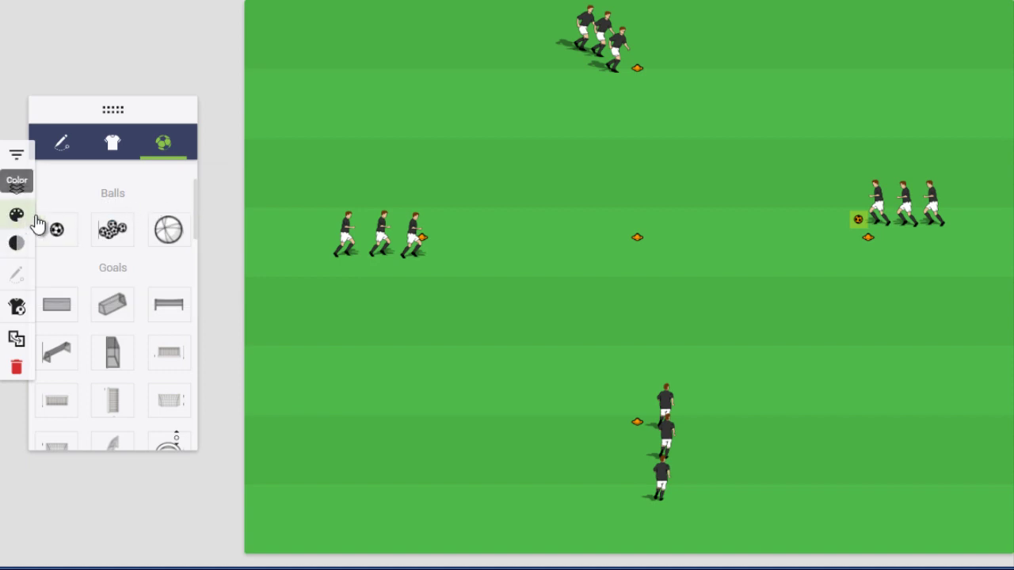
mouse_move(45, 222)
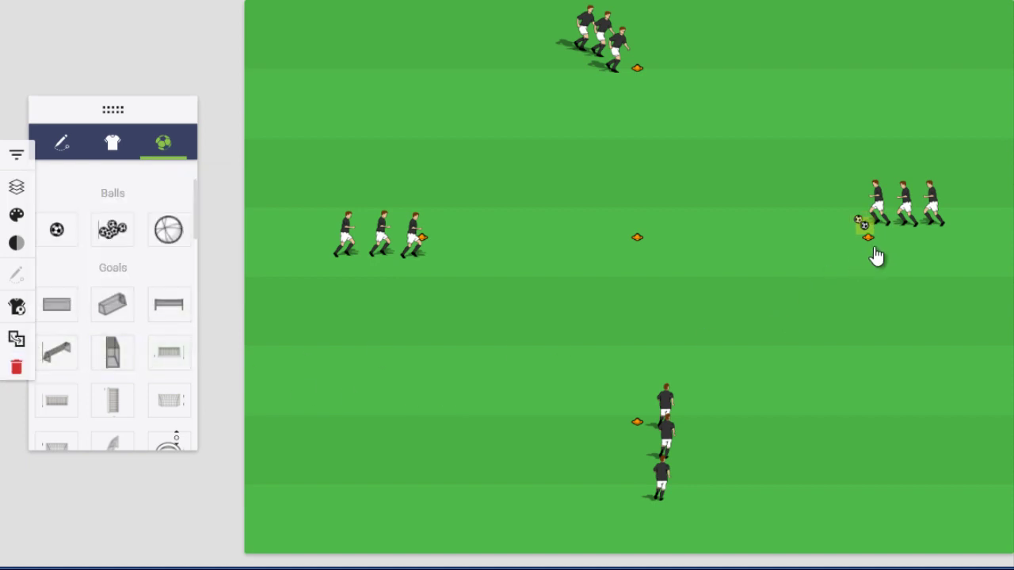
left_click_drag(866, 240, 429, 259)
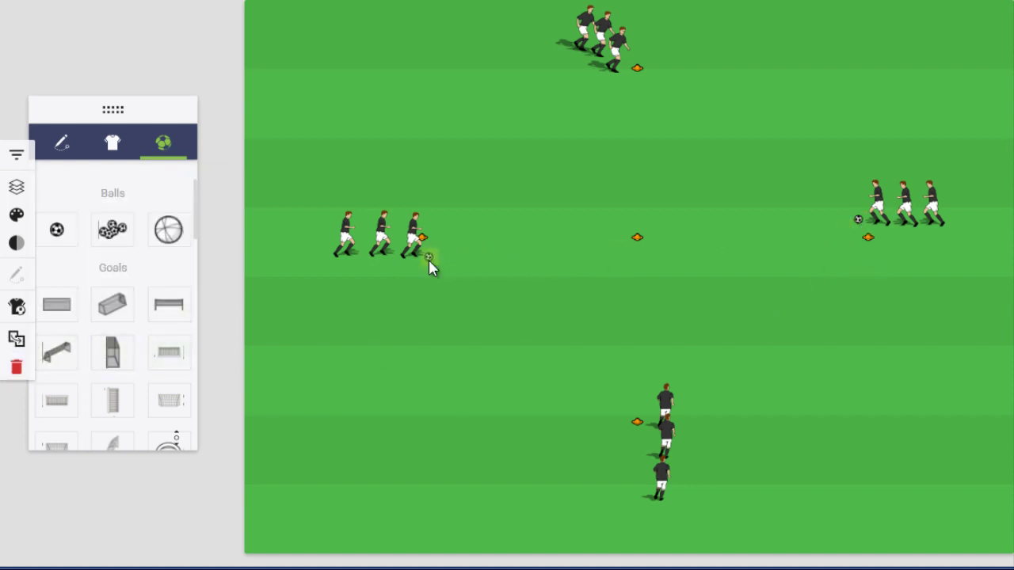
Place one single ball at the top group's front player and another beside the bottom group's front player.
left_click(859, 222)
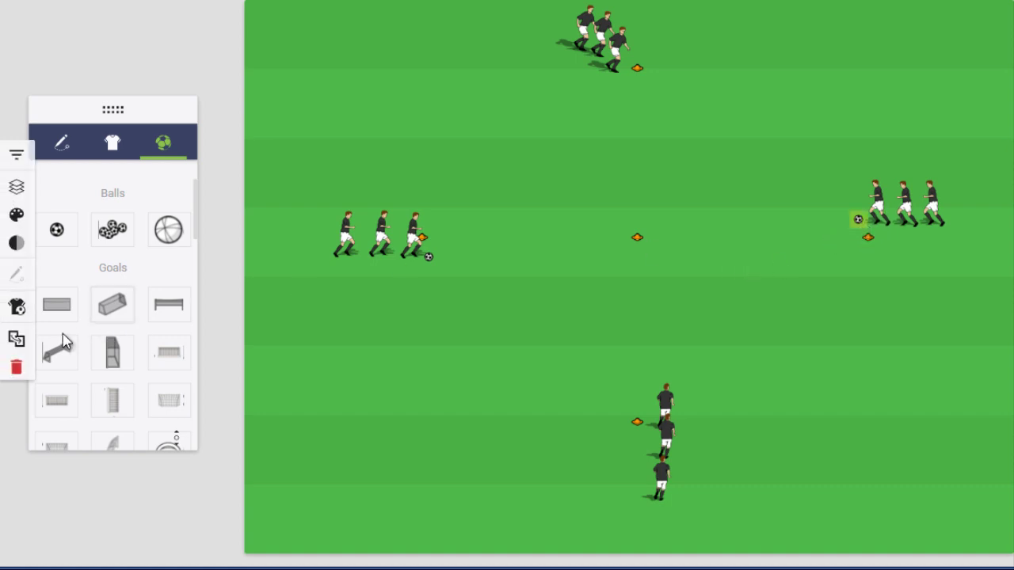
left_click(54, 230)
left_click(616, 84)
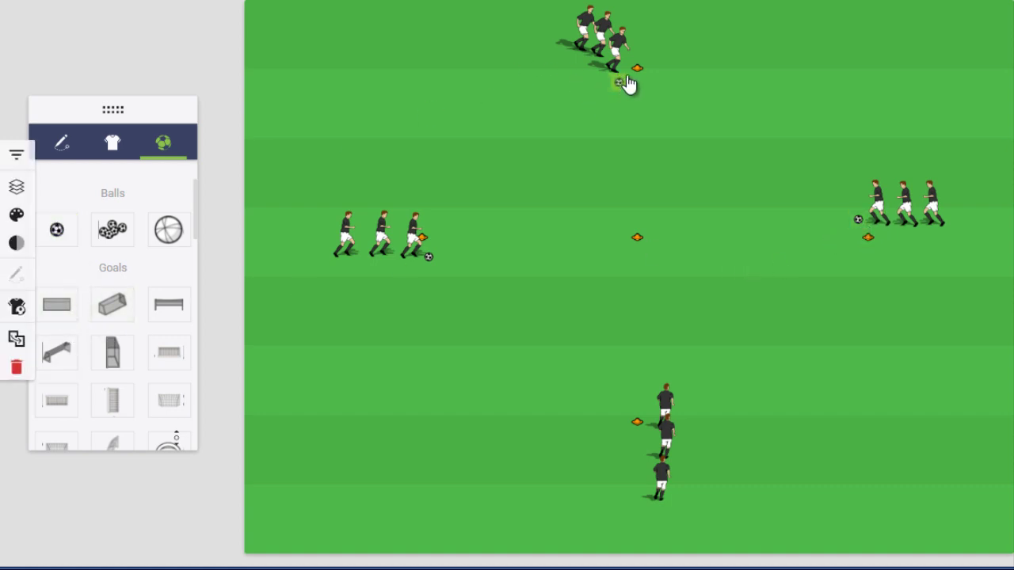
left_click(59, 234)
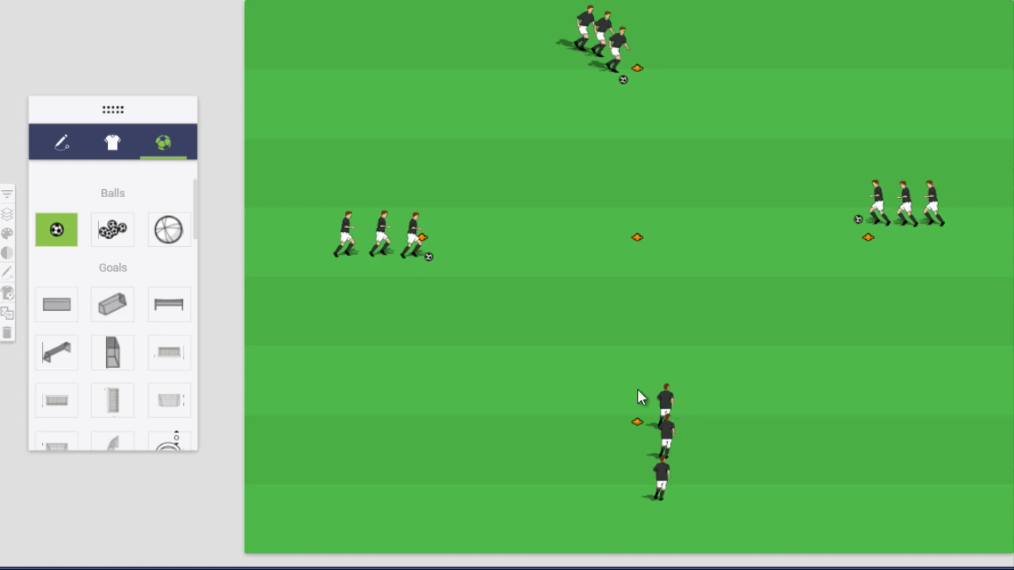
left_click(685, 411)
left_click(737, 384)
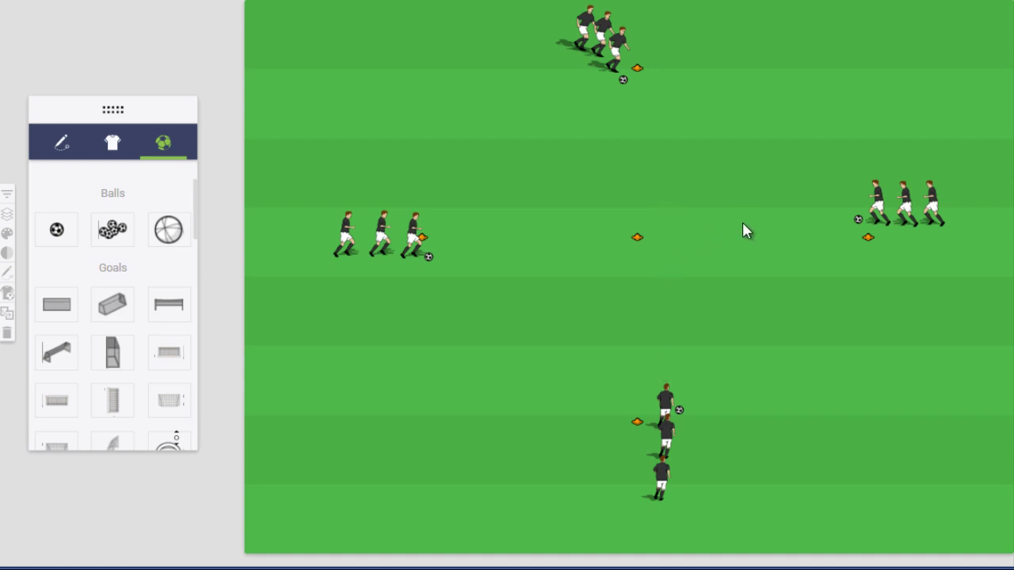
Delete the balls at the left and right groups' front players.
left_click(429, 257)
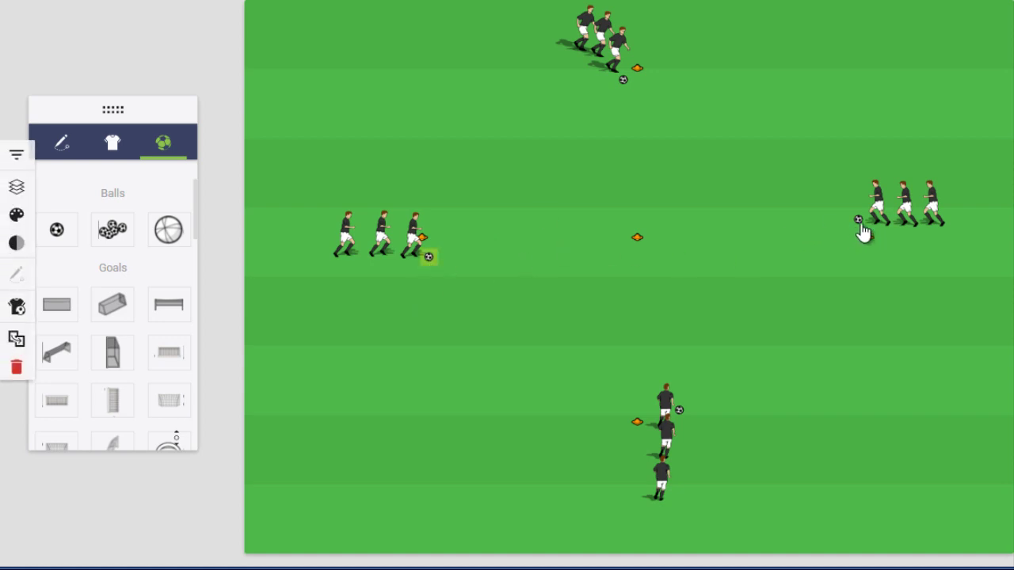
left_click_drag(863, 234, 862, 230)
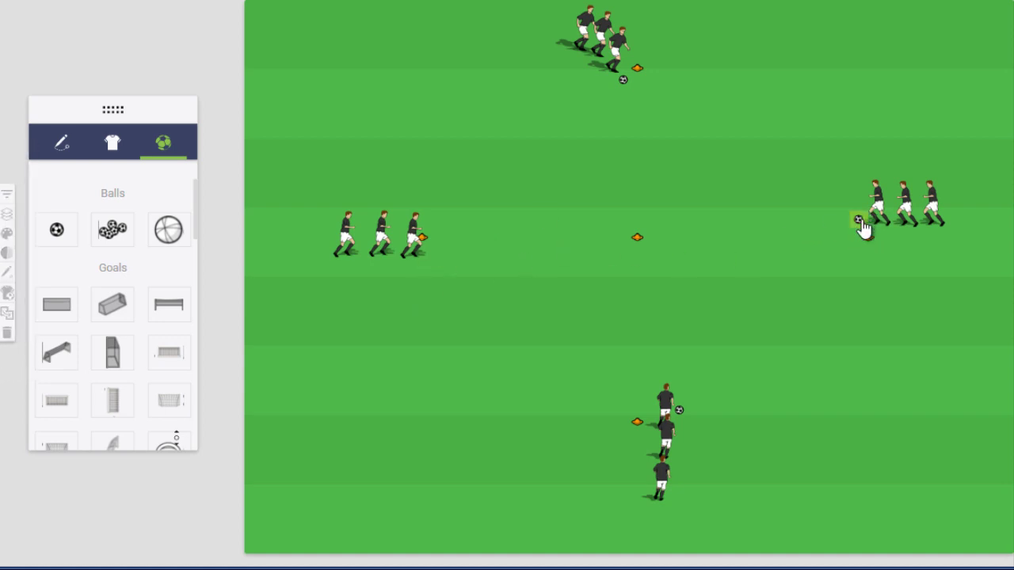
left_click(860, 224)
key("Delete")
Draw a curved run arrow from the bottom group's ball up the right side of the centre cone, bending left above it.
left_click(67, 154)
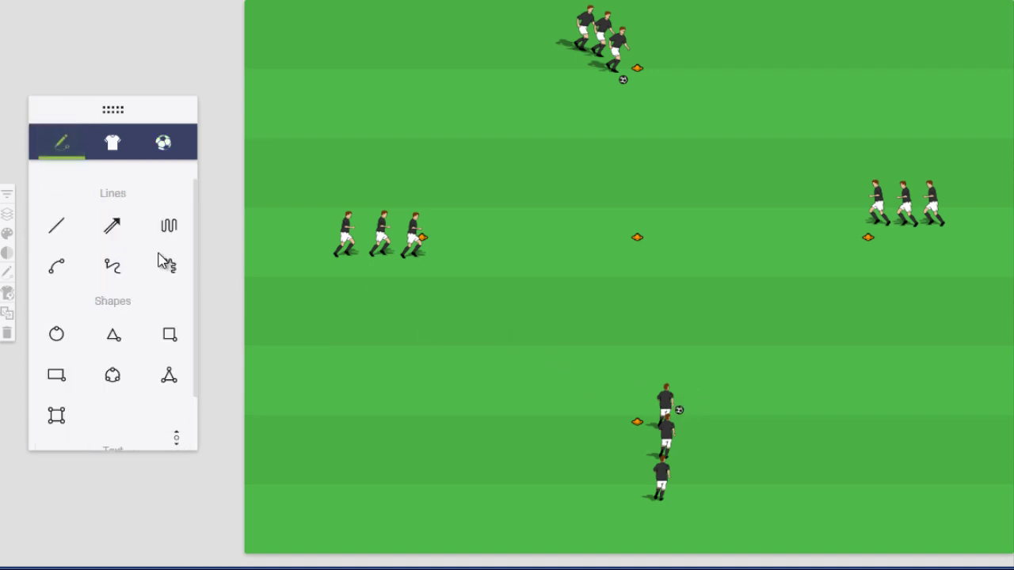
left_click(63, 270)
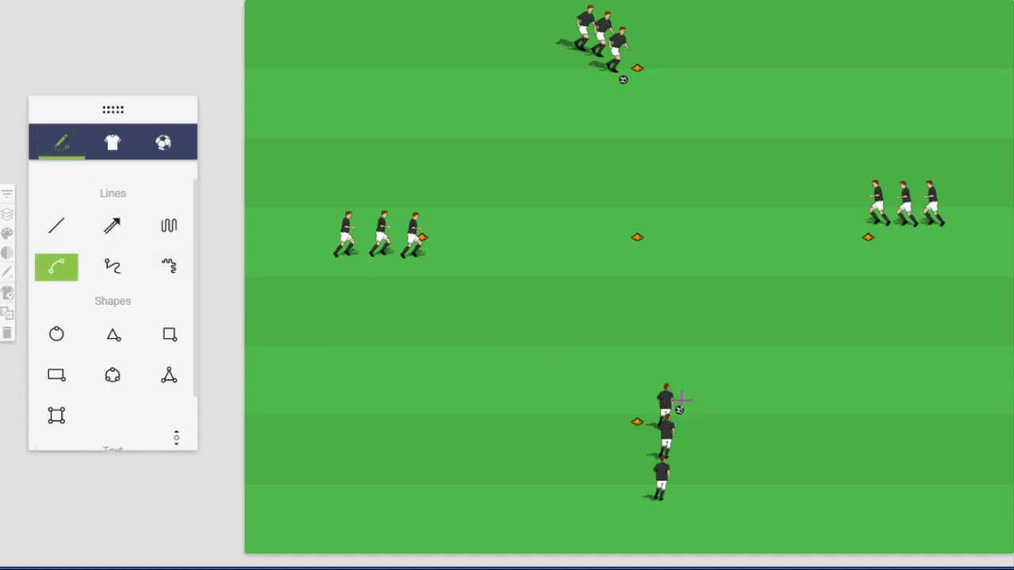
mouse_move(682, 398)
left_mouse_down()
mouse_move(679, 264)
mouse_move(602, 215)
left_mouse_up()
left_click_drag(666, 366, 697, 240)
left_click_drag(648, 396, 685, 389)
left_click_drag(604, 215, 590, 220)
mouse_move(697, 241)
left_mouse_down()
mouse_move(651, 232)
mouse_move(681, 243)
left_mouse_up()
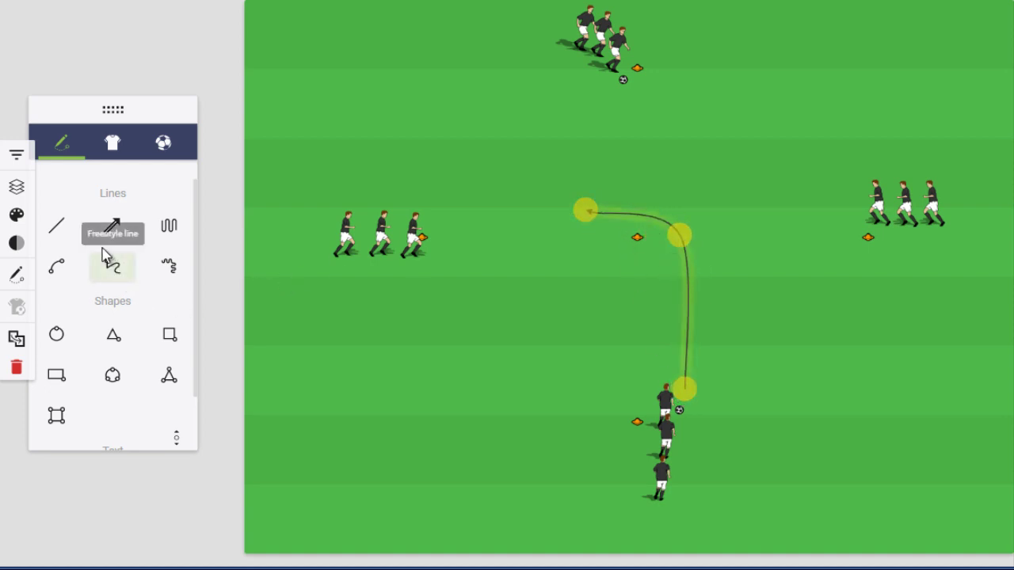
Draw a dashed pass arrow from just beyond the upper curved arrow's tip to the left group's front player.
left_click(71, 234)
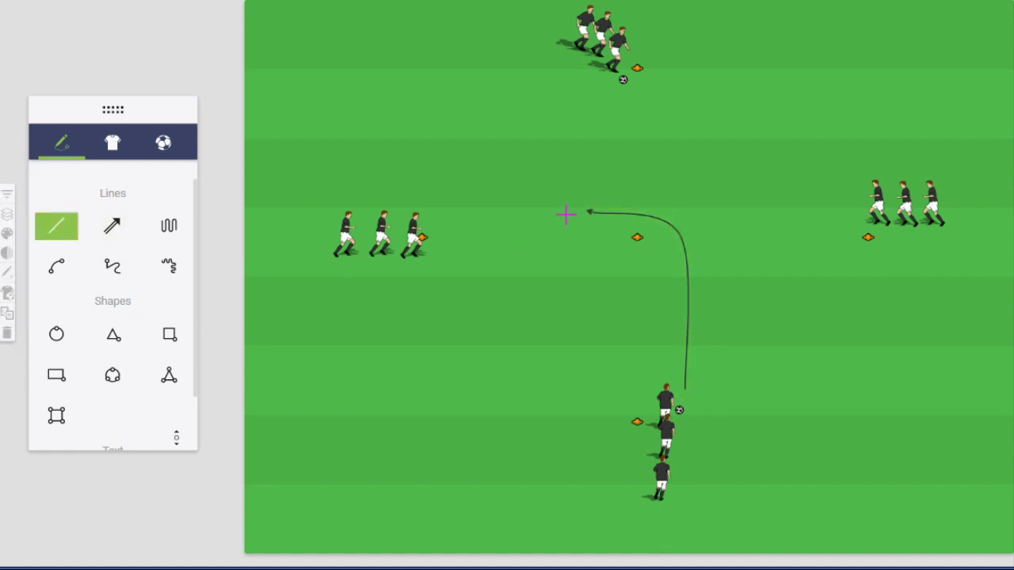
left_click_drag(565, 214, 434, 247)
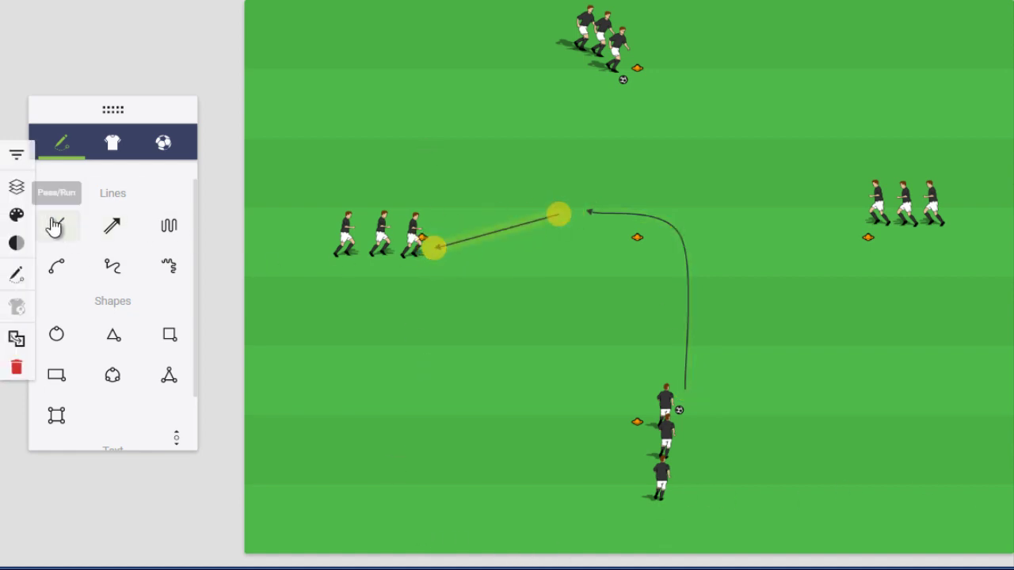
left_click(15, 274)
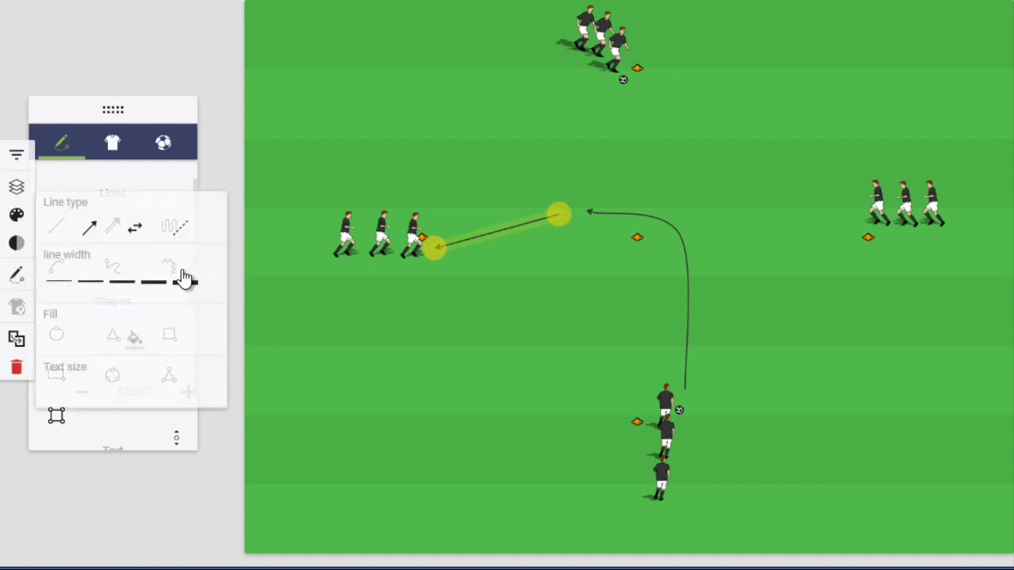
left_click(178, 230)
left_click(451, 299)
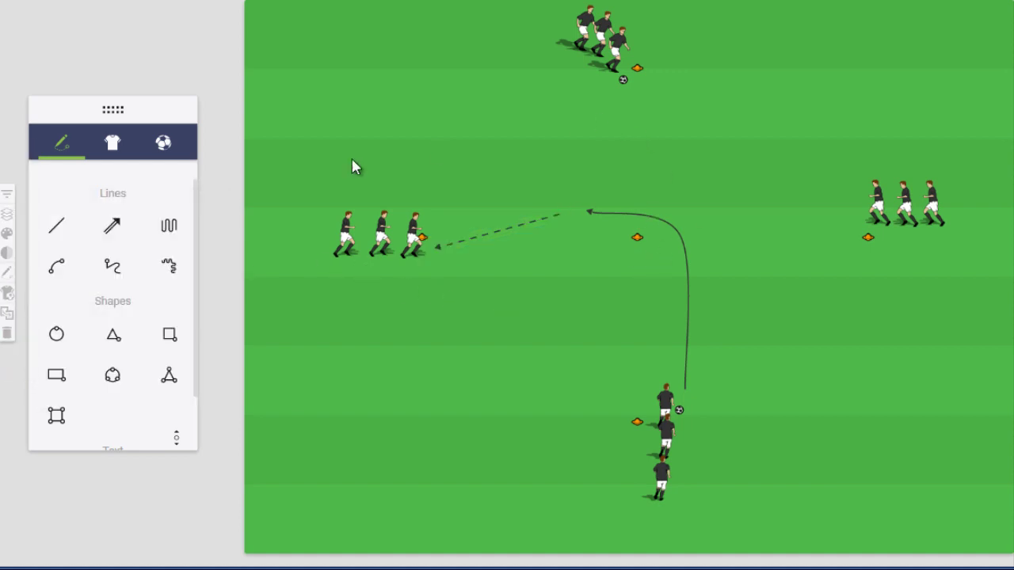
Draw a curved run arrow from the top group down the left side of the centre cone, bending right below it.
left_click(70, 268)
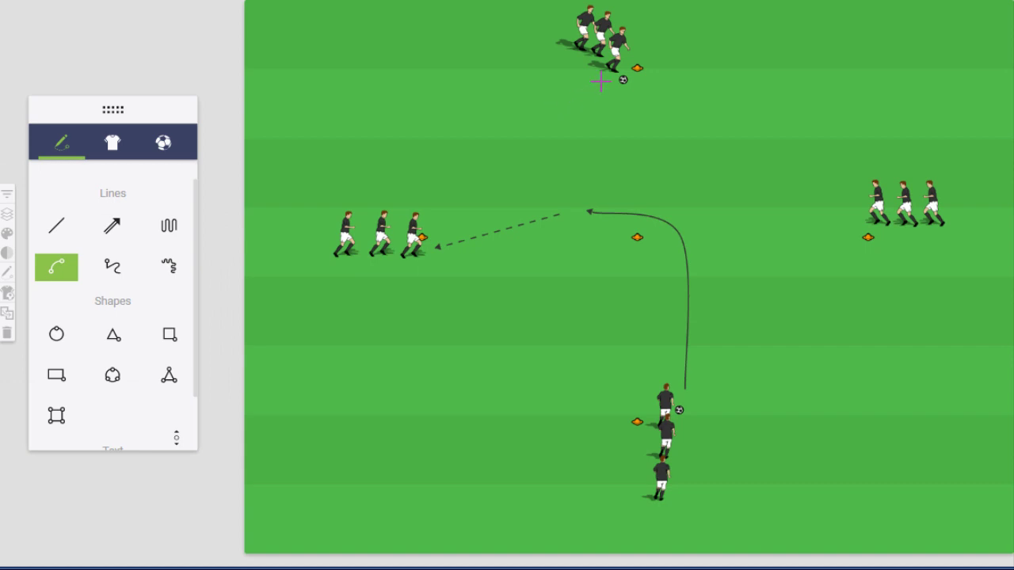
mouse_move(600, 81)
left_mouse_down()
mouse_move(973, 158)
mouse_move(672, 285)
mouse_move(853, 282)
mouse_move(713, 297)
left_mouse_up()
left_click_drag(594, 48, 619, 252)
left_click_drag(713, 291, 711, 271)
left_click_drag(579, 83, 603, 91)
Draw a dashed pass arrow from just beyond the lower curved arrow's tip to the right group's front player.
left_click(57, 228)
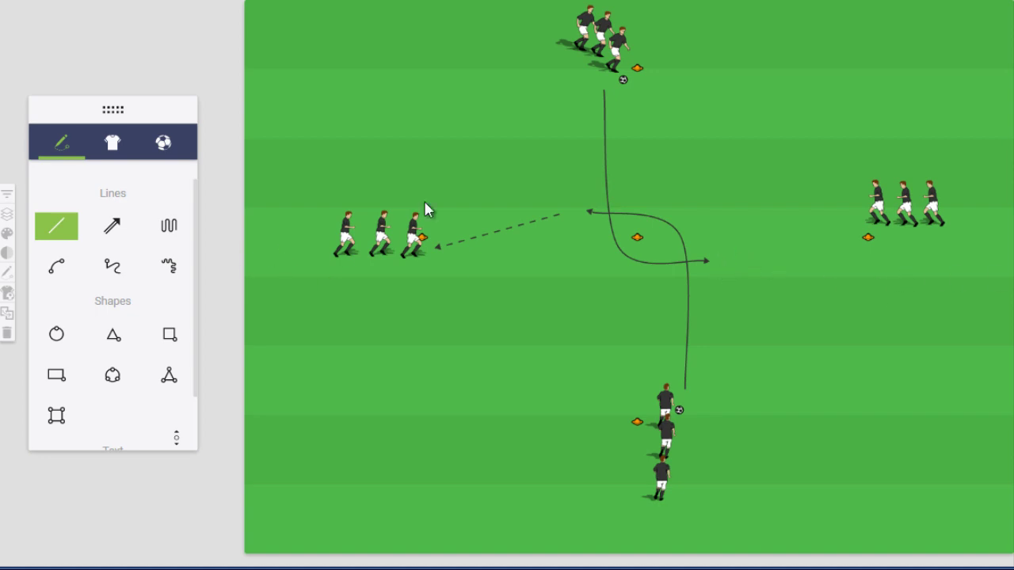
left_click_drag(704, 262, 848, 224)
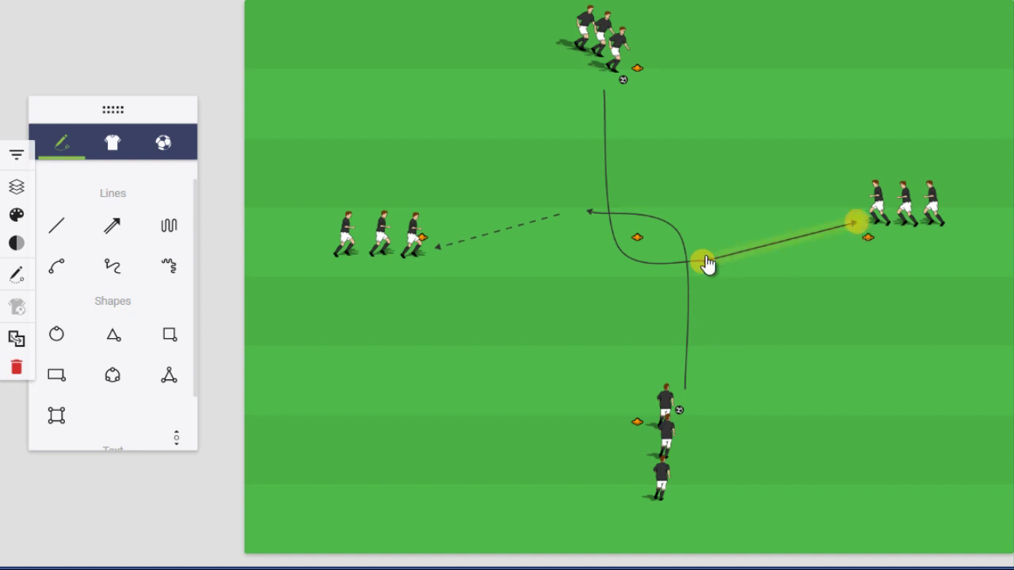
left_click_drag(705, 264, 726, 258)
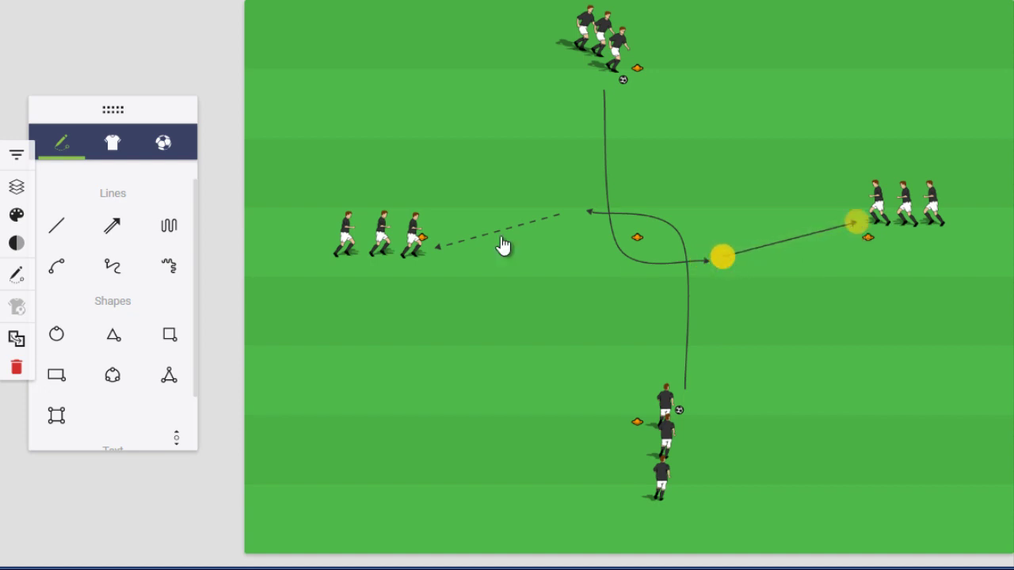
left_click(17, 276)
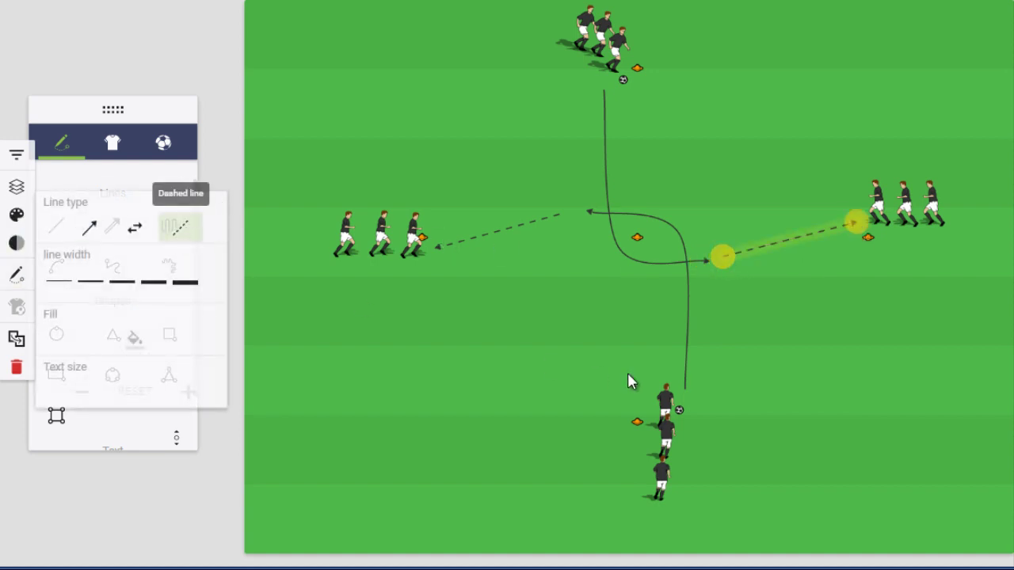
left_click(182, 230)
left_click(768, 380)
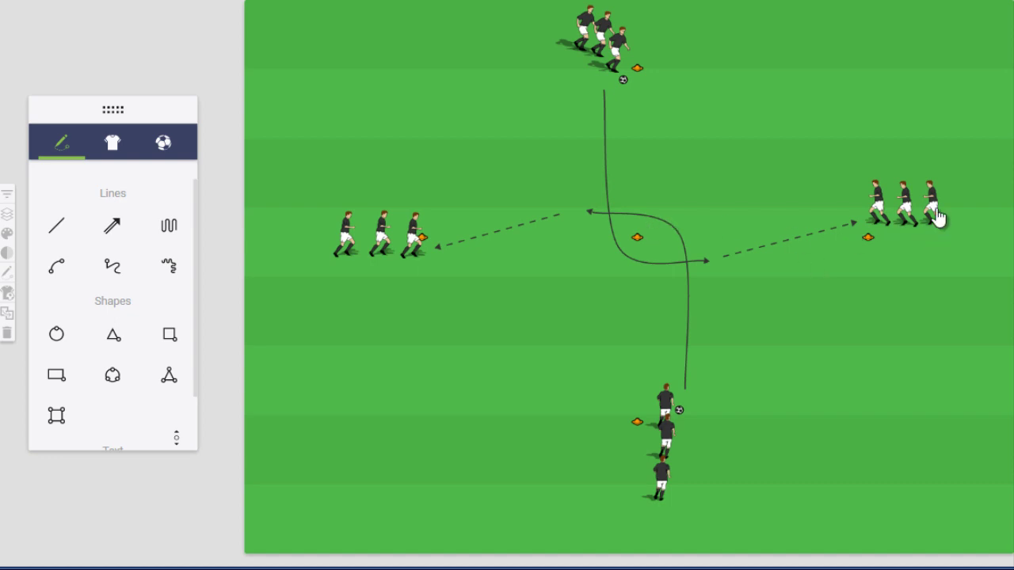
Move one player out of each group so a single player stands in each of the four gaps between the groups.
left_click_drag(936, 218, 828, 346)
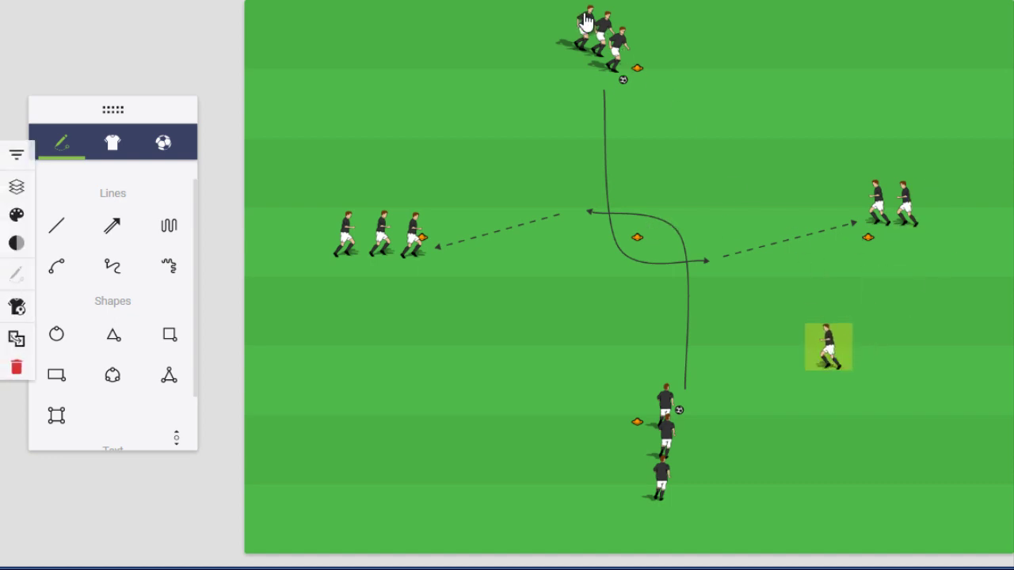
left_click_drag(584, 23, 493, 133)
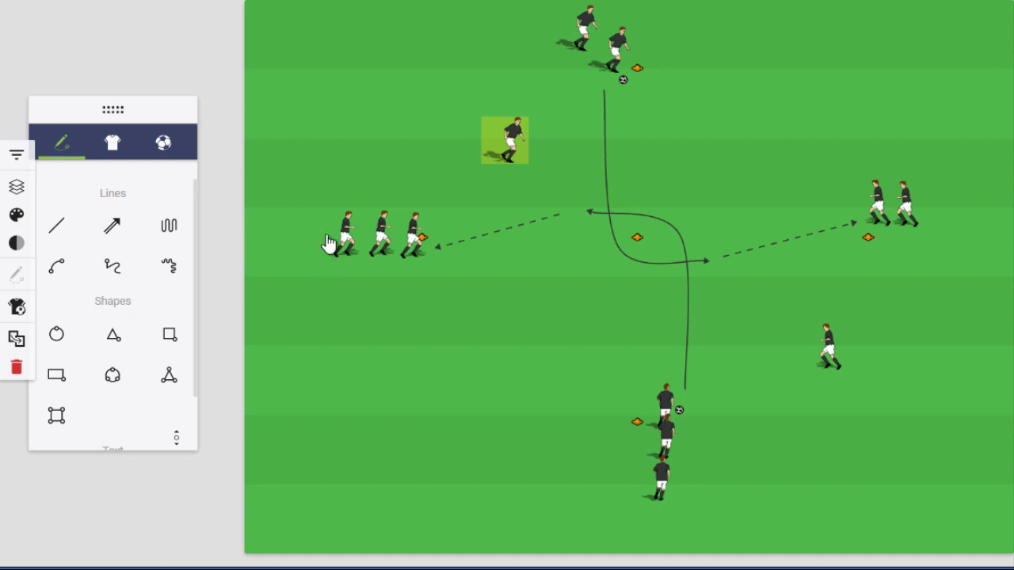
left_click_drag(329, 244, 517, 401)
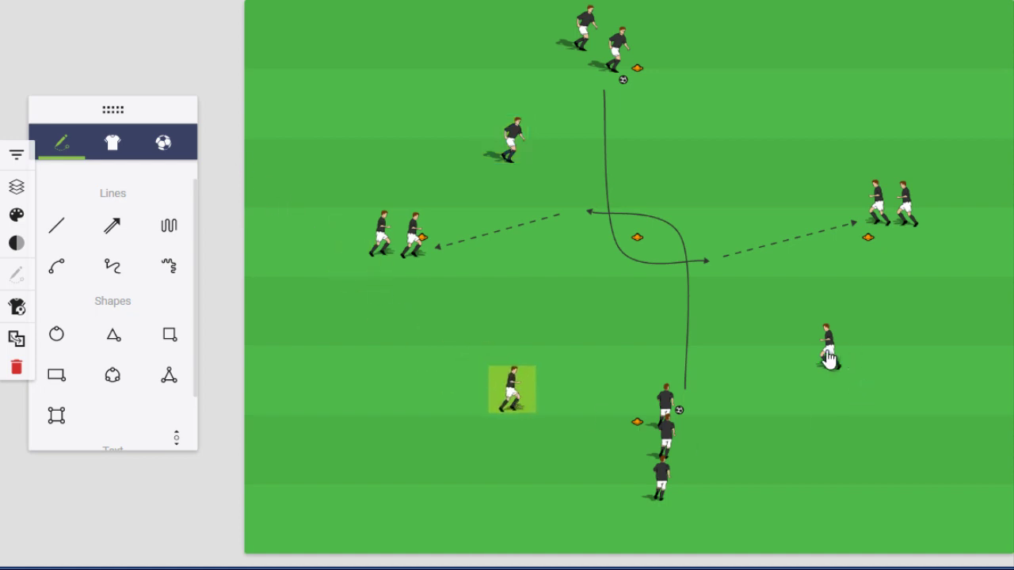
left_click_drag(827, 353, 815, 108)
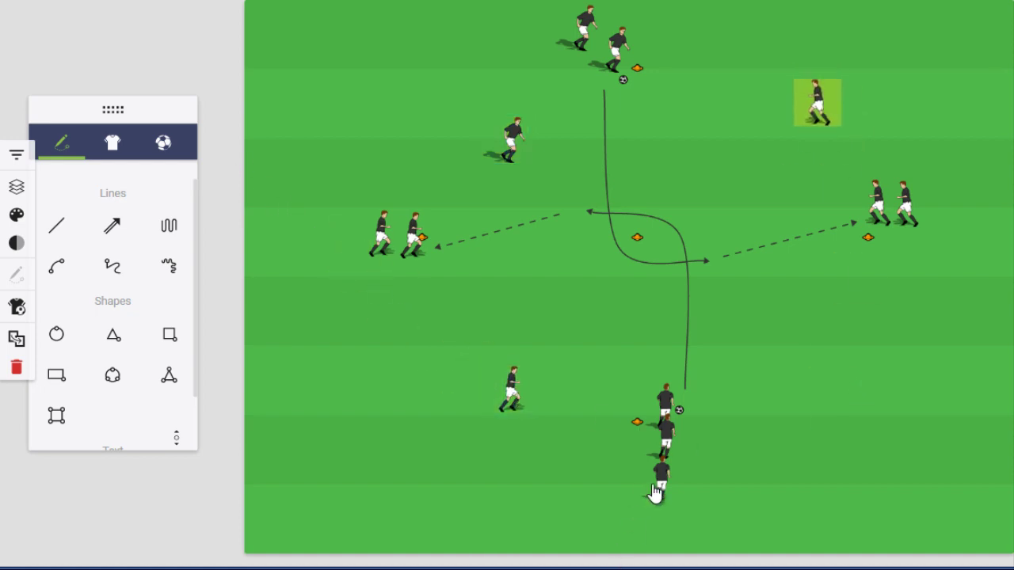
left_click_drag(656, 491, 830, 393)
Redirect the dashed pass arrow from the right group to the lower-right single player, and delete the wavy dribble arrow drawn from that player.
left_click(855, 237)
mouse_move(860, 233)
left_mouse_down()
mouse_move(805, 385)
mouse_move(801, 375)
mouse_move(873, 375)
mouse_move(912, 260)
mouse_move(932, 237)
left_mouse_up()
left_click(168, 226)
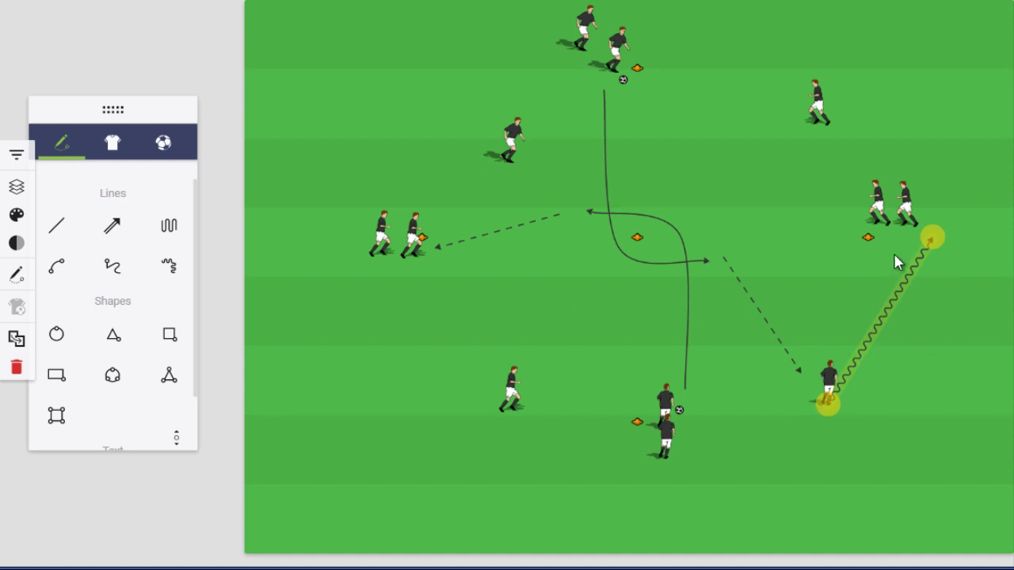
key("Delete")
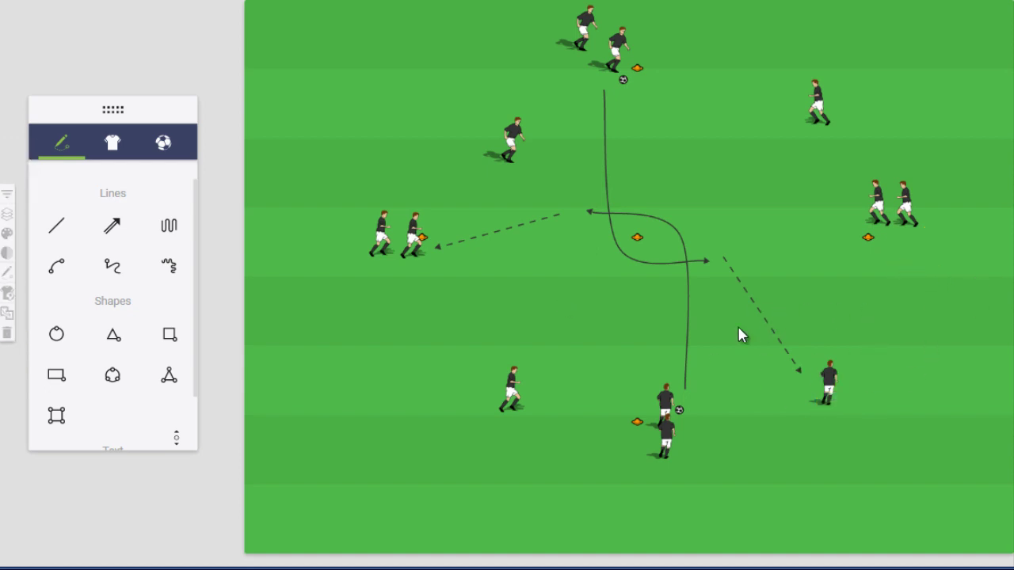
Draw a dashed pass arrow from the lower-right single player up to just beside the right group's cone.
left_click(57, 227)
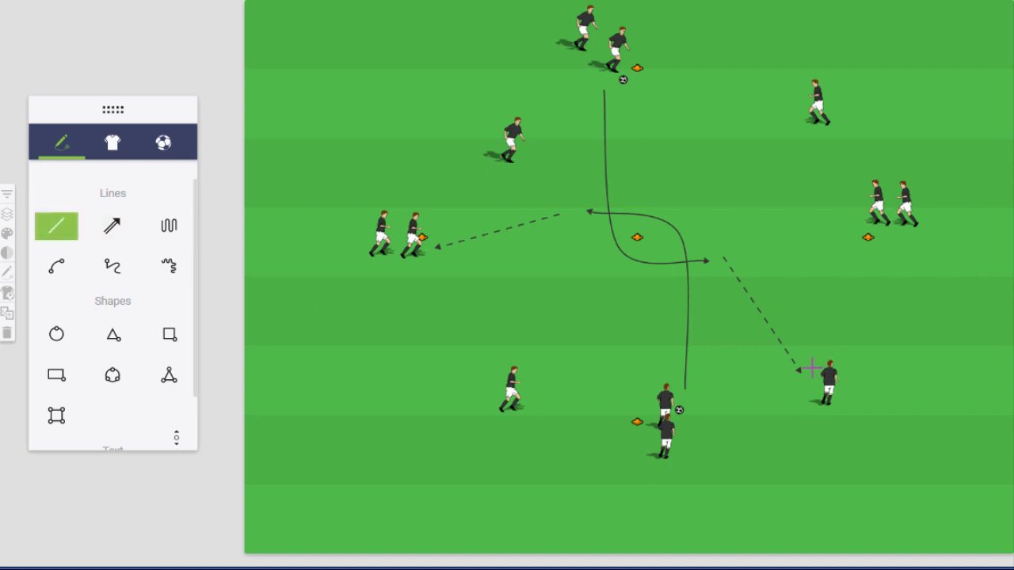
left_click(798, 366)
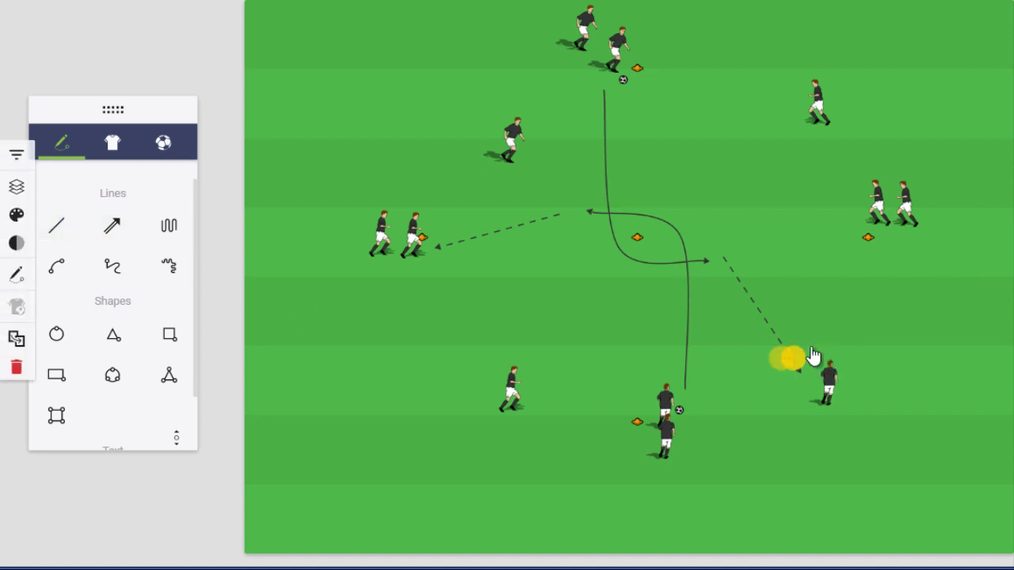
mouse_move(780, 356)
left_mouse_down()
mouse_move(851, 230)
mouse_move(789, 362)
mouse_move(844, 364)
left_mouse_up()
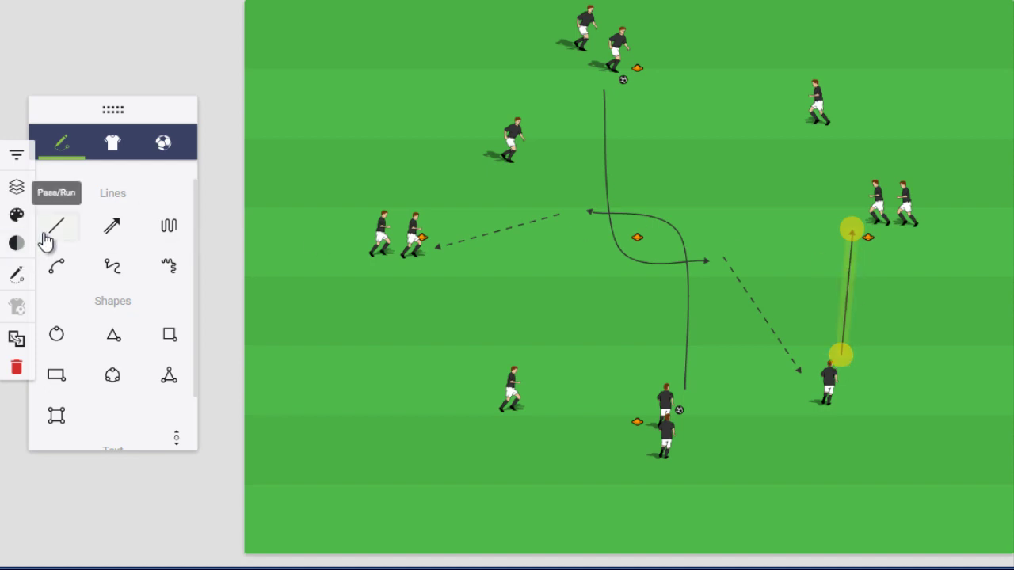
left_click(16, 281)
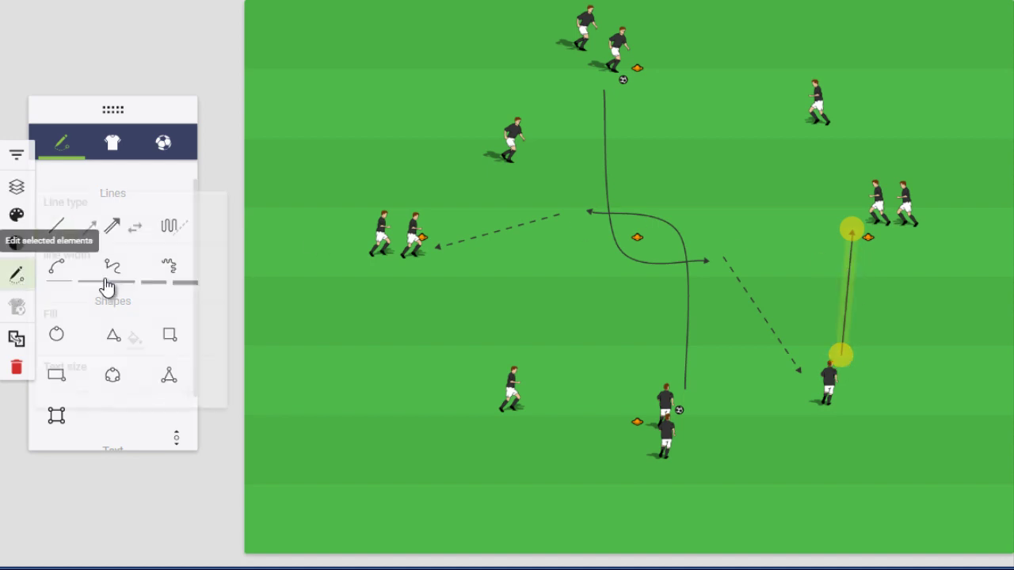
left_click(182, 237)
left_click(892, 309)
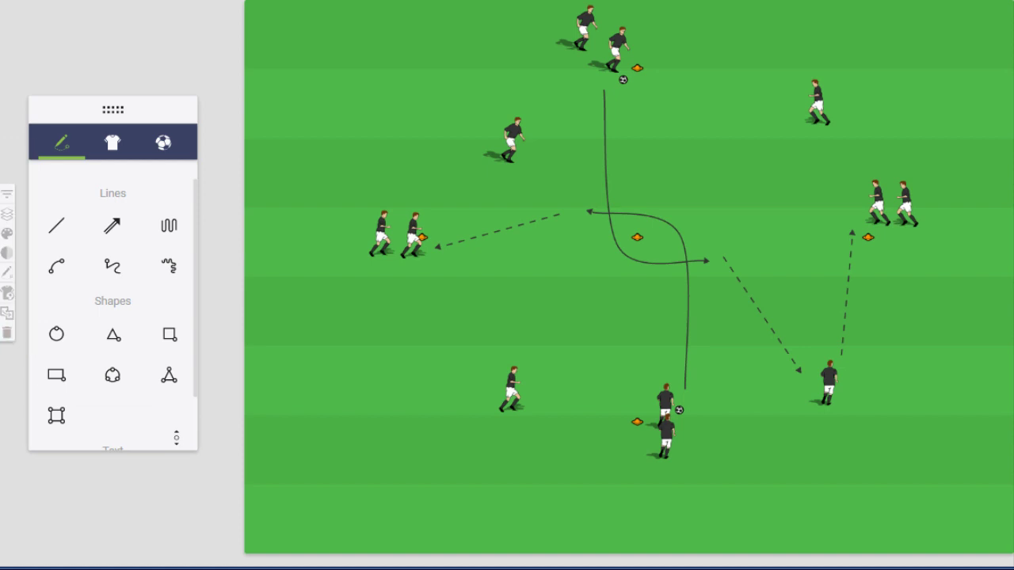